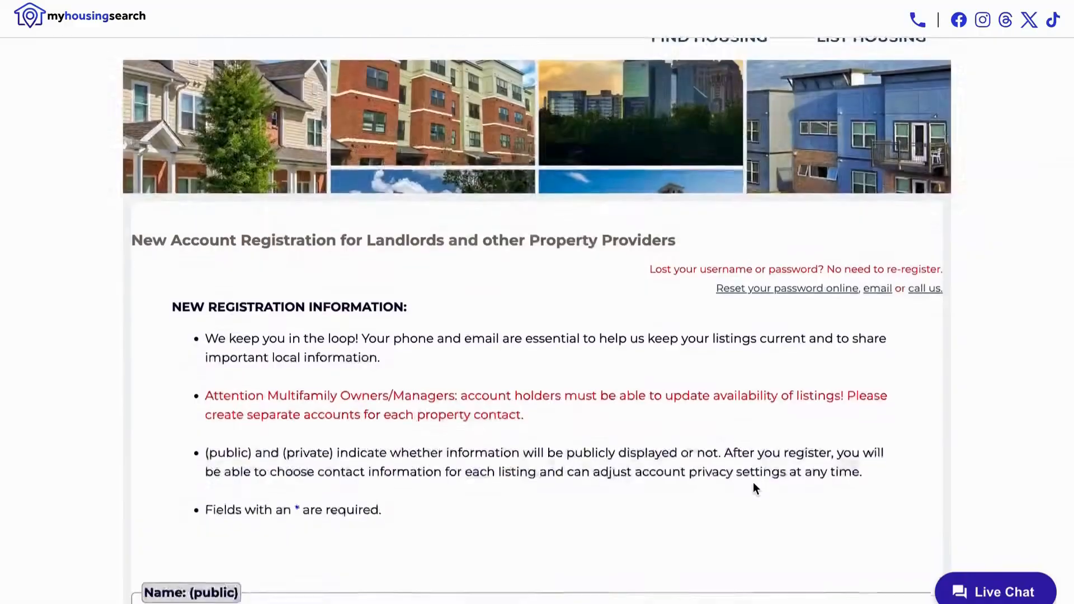
Enter the account holder's first and last name and choose Private Owner as the company type
{"action": "scroll", "coordinate": [754, 488], "scroll_direction": "down", "scroll_amount": 5}
{"action": "scroll", "coordinate": [754, 484], "scroll_direction": "down", "scroll_amount": 2}
{"action": "left_click", "coordinate": [607, 200]}
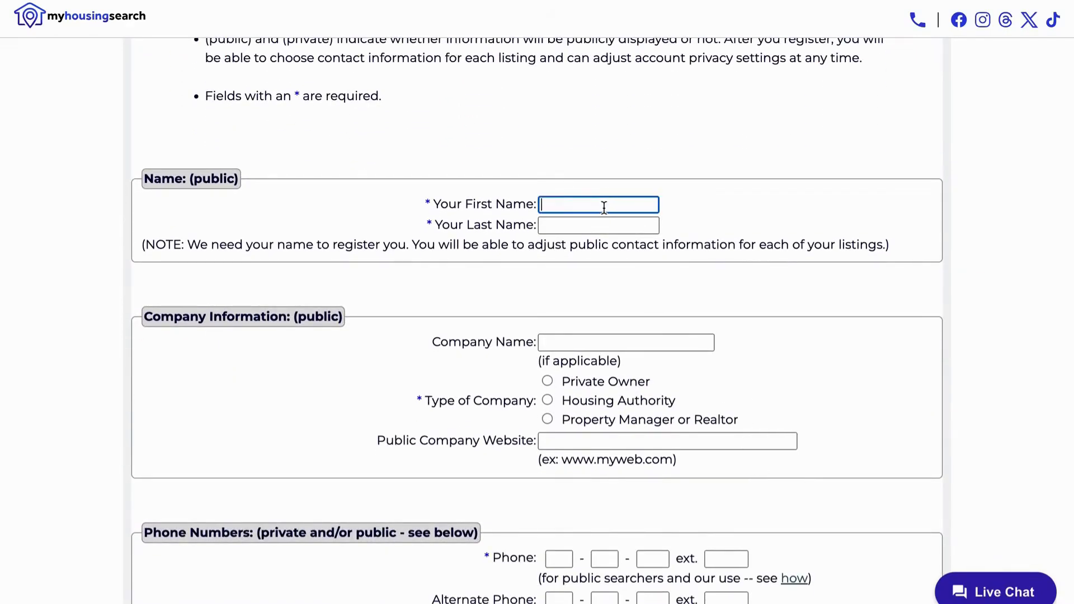
{"action": "key", "text": "Tab"}
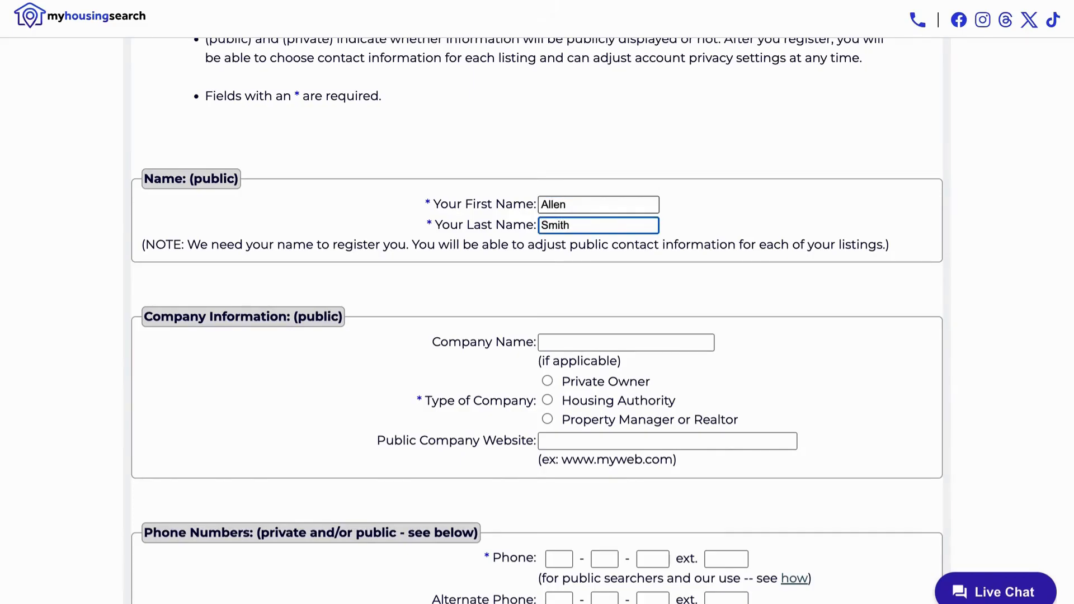
{"action": "key", "text": "Tab"}
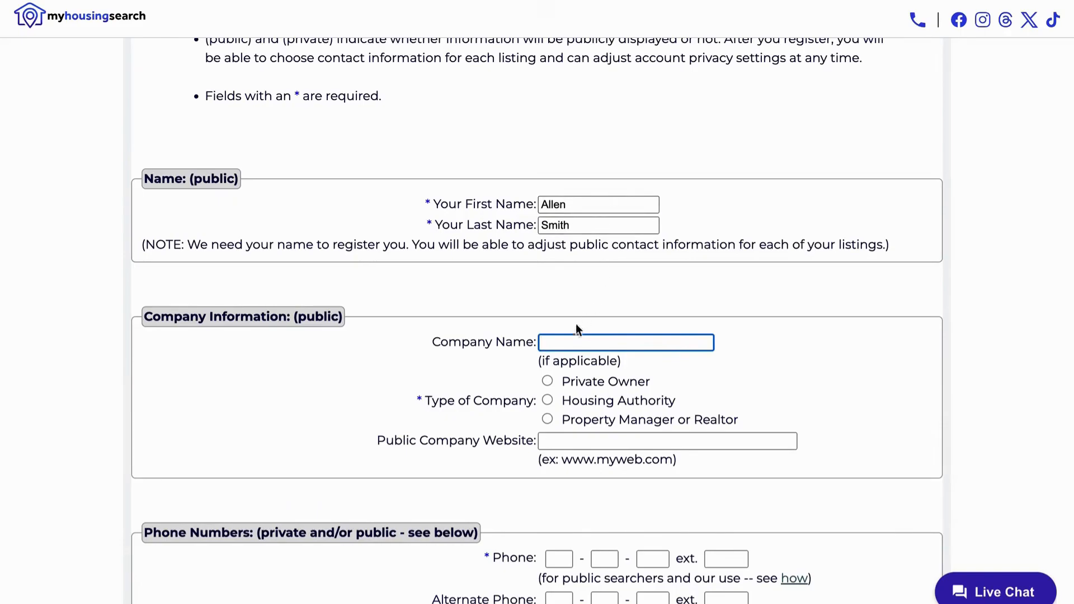
{"action": "left_click", "coordinate": [549, 381]}
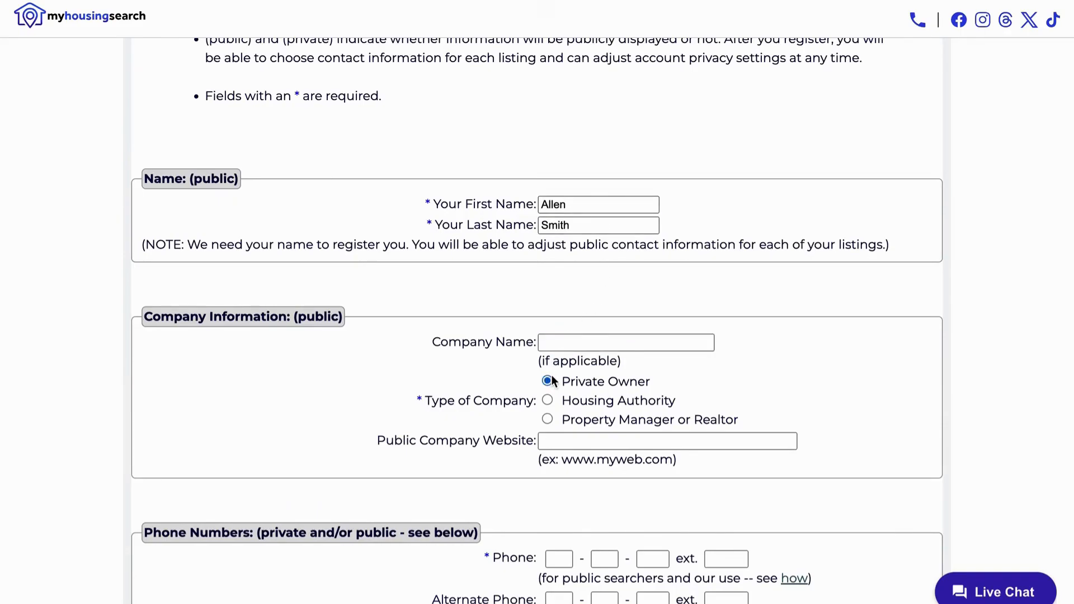
Enter the main and alternate phone numbers for the account
{"action": "scroll", "coordinate": [552, 381], "scroll_direction": "down", "scroll_amount": 3}
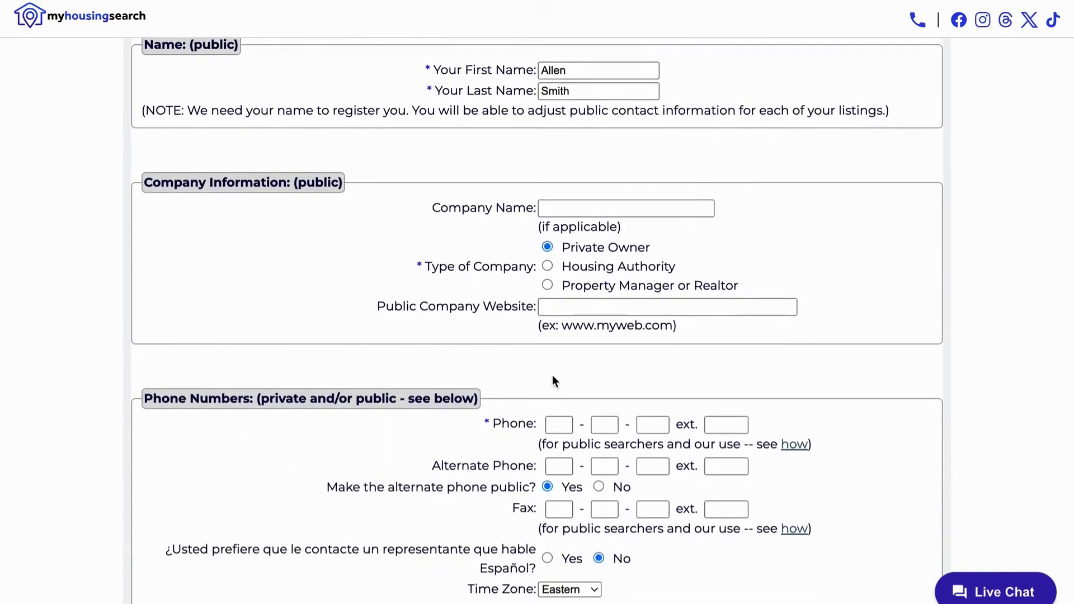
{"action": "left_click", "coordinate": [558, 372]}
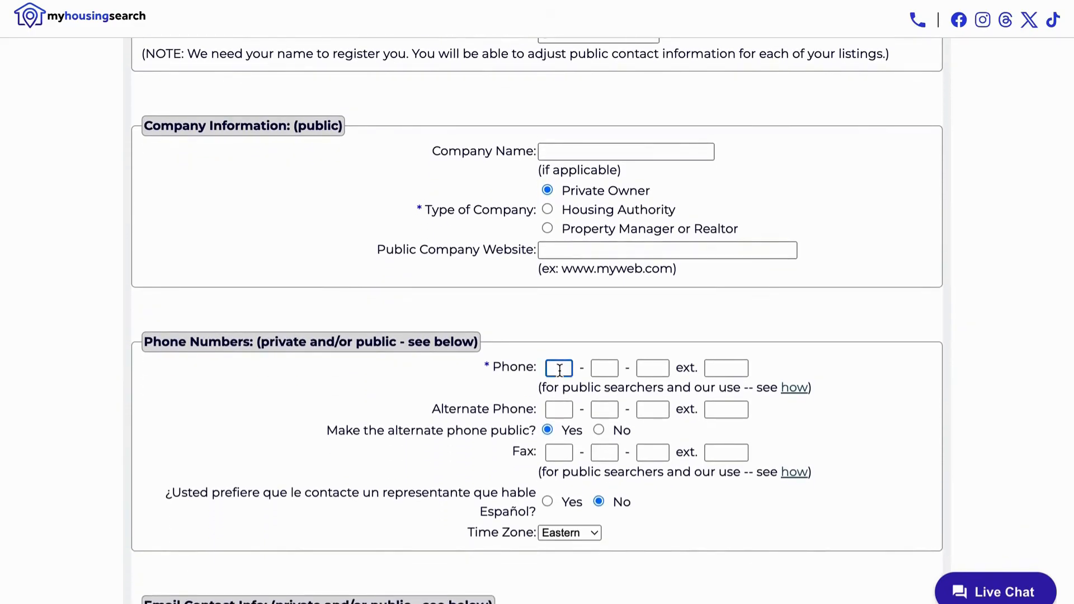
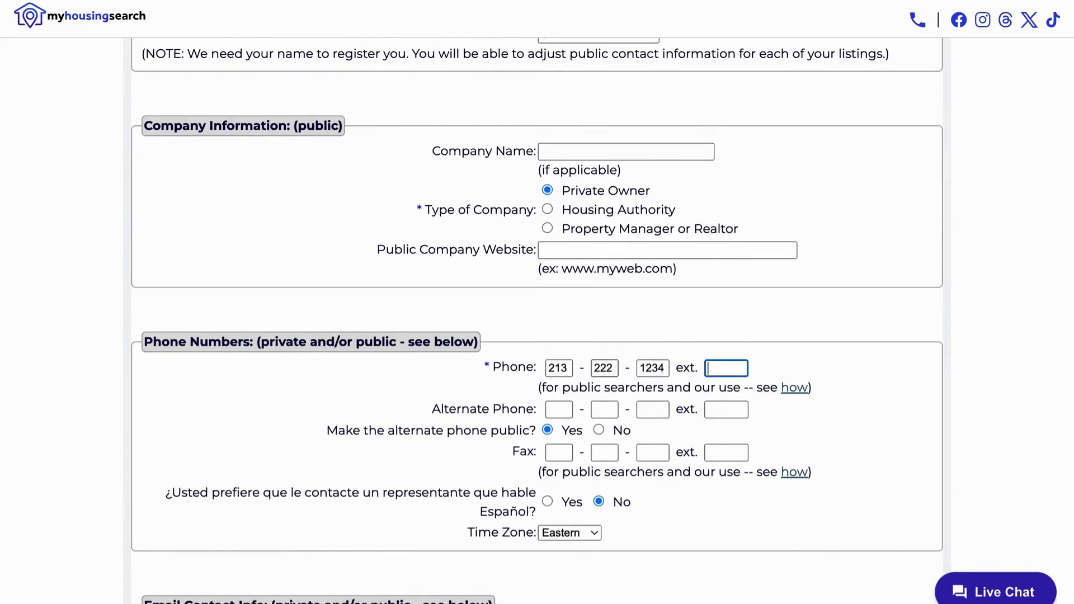
{"action": "left_click", "coordinate": [562, 409]}
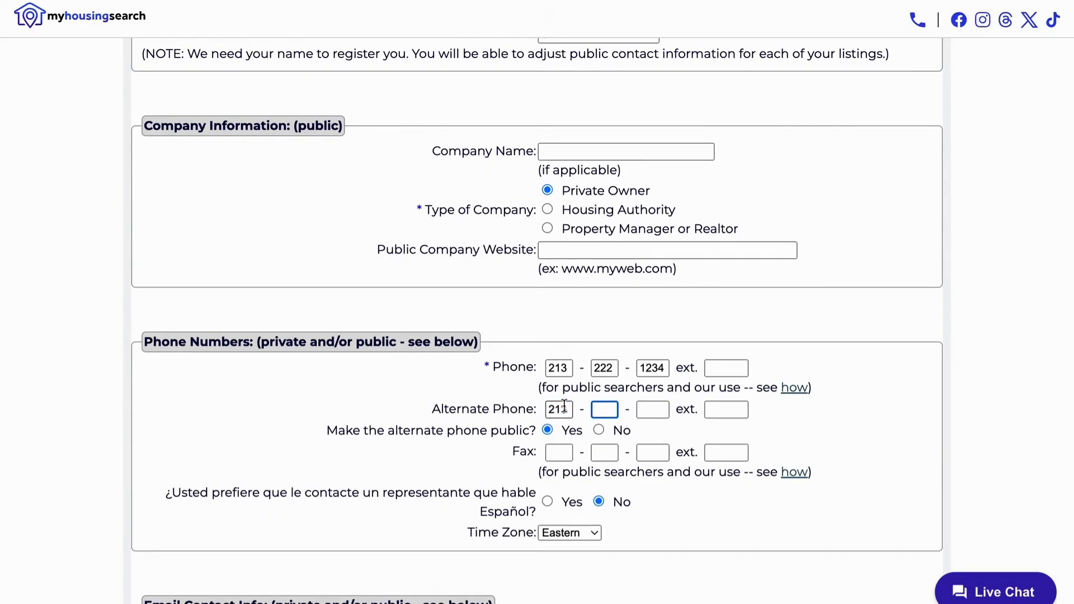
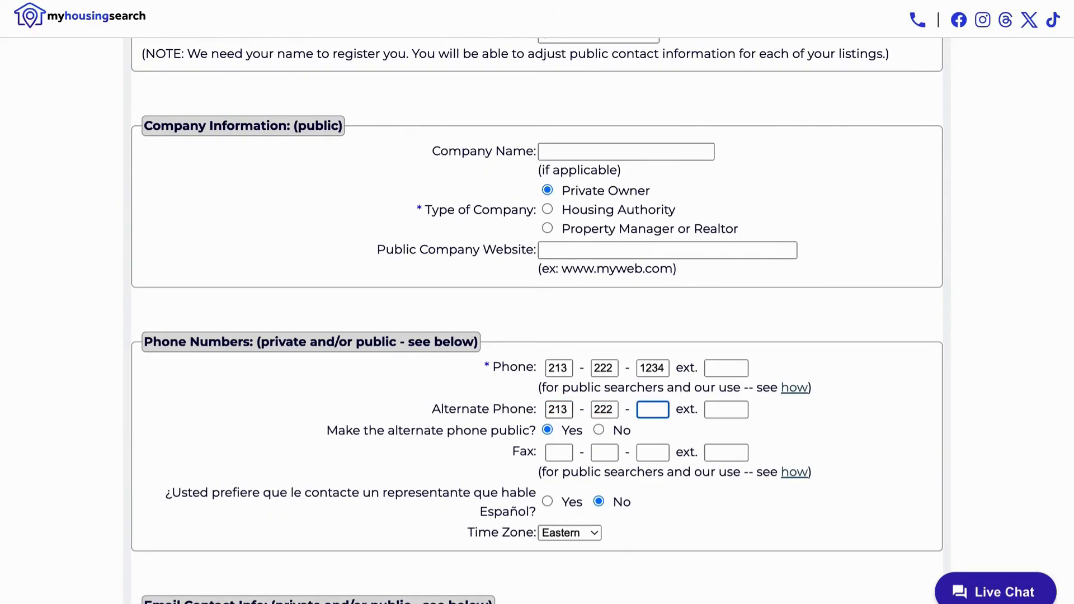
Fill in the private and public contact e-mail addresses
{"action": "scroll", "coordinate": [587, 408], "scroll_direction": "down", "scroll_amount": 5}
{"action": "left_click", "coordinate": [602, 348]}
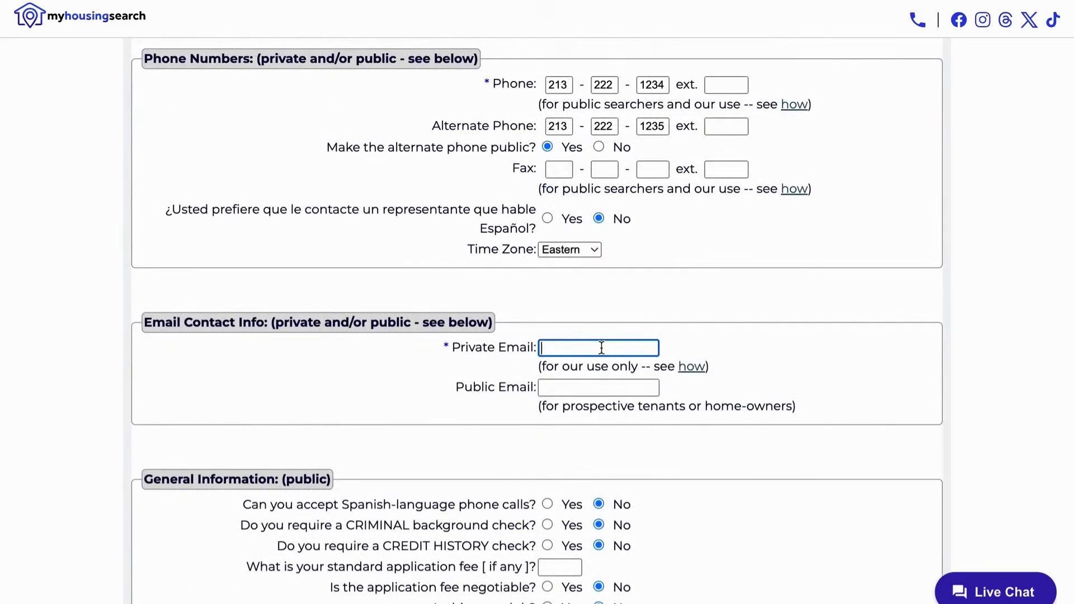
{"action": "type", "text": "email@email.com"}
{"action": "key", "text": "Tab"}
{"action": "key", "text": "Tab"}
{"action": "type", "text": "public@email.com"}
Write 'Photo ID' in the optional tenant information box
{"action": "scroll", "coordinate": [841, 323], "scroll_direction": "down", "scroll_amount": 10}
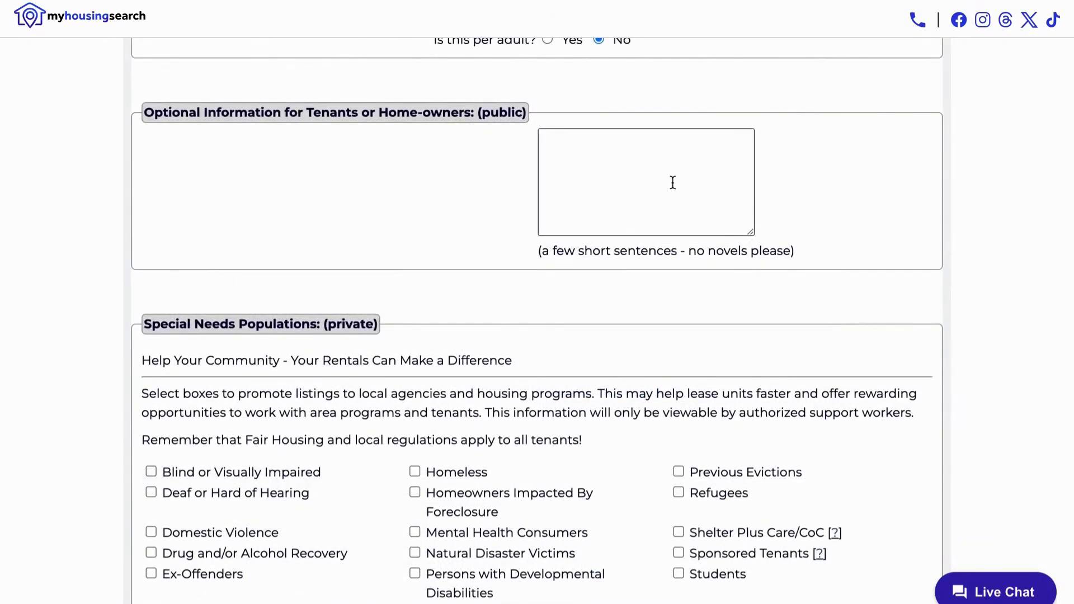
{"action": "left_click", "coordinate": [661, 165]}
{"action": "type", "text": "P"}
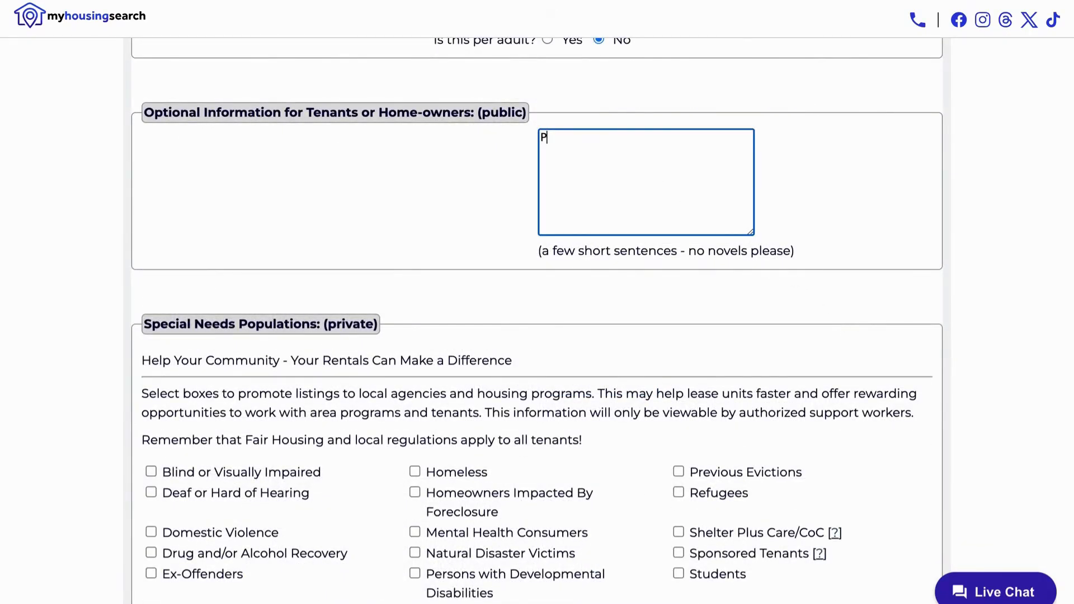
{"action": "type", "text": "hoto ID"}
Set and confirm the account password, pass the 'I'm not a robot' check, and submit
{"action": "scroll", "coordinate": [640, 151], "scroll_direction": "down", "scroll_amount": 3}
{"action": "scroll", "coordinate": [641, 157], "scroll_direction": "down", "scroll_amount": 2}
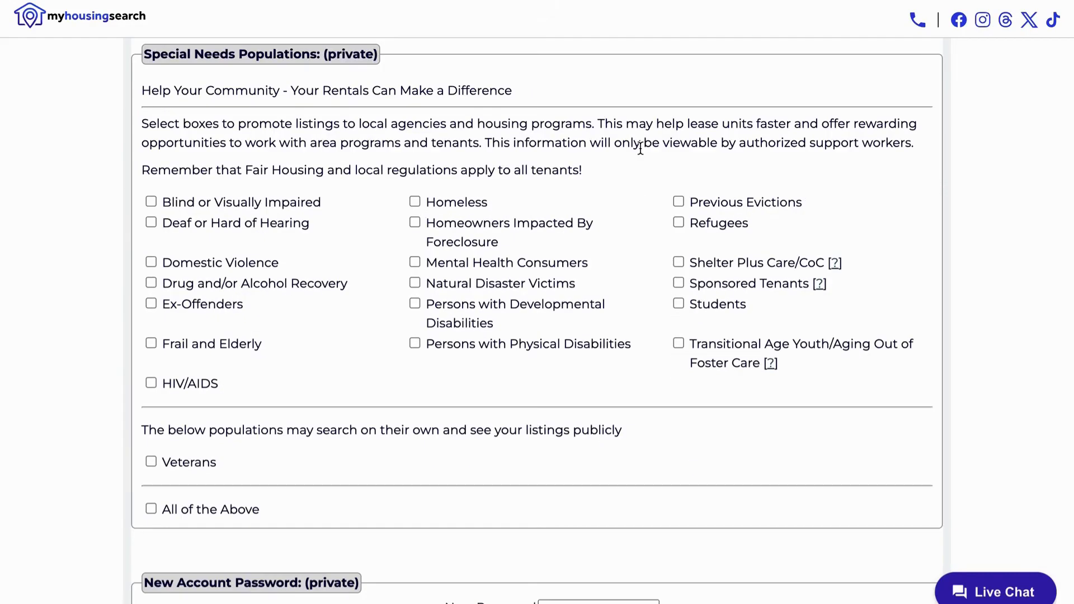
{"action": "scroll", "coordinate": [640, 149], "scroll_direction": "down", "scroll_amount": 5}
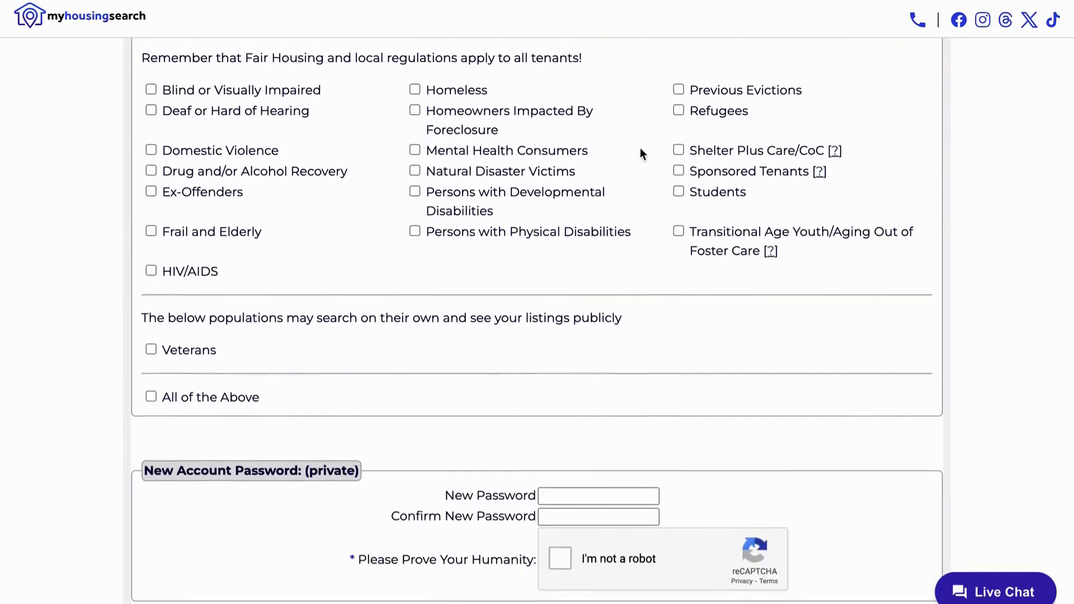
{"action": "left_click", "coordinate": [618, 335]}
{"action": "type", "text": "•••••••••"}
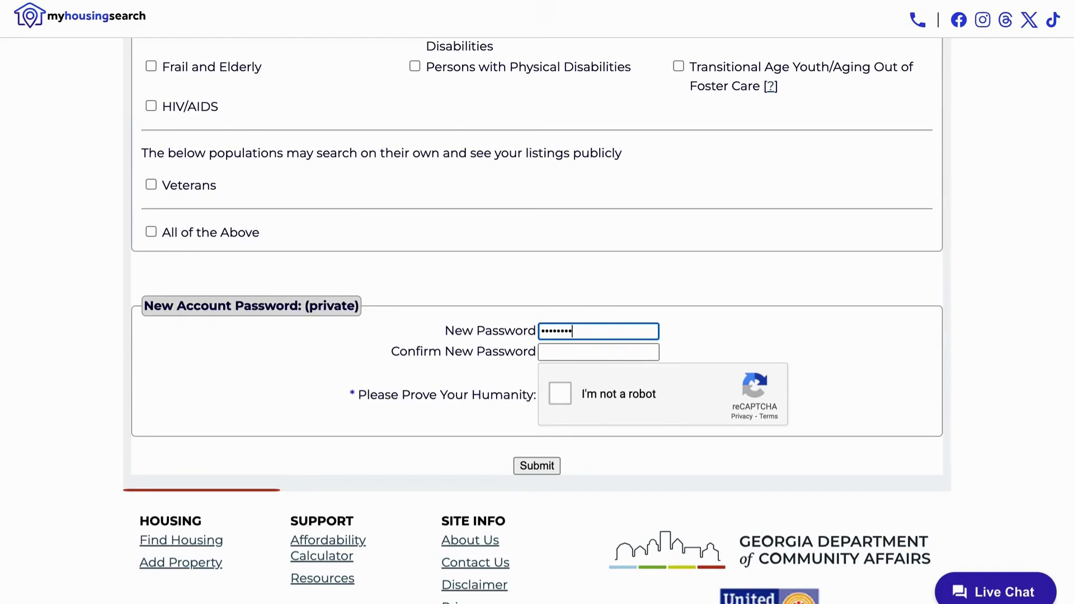
{"action": "key", "text": "Tab"}
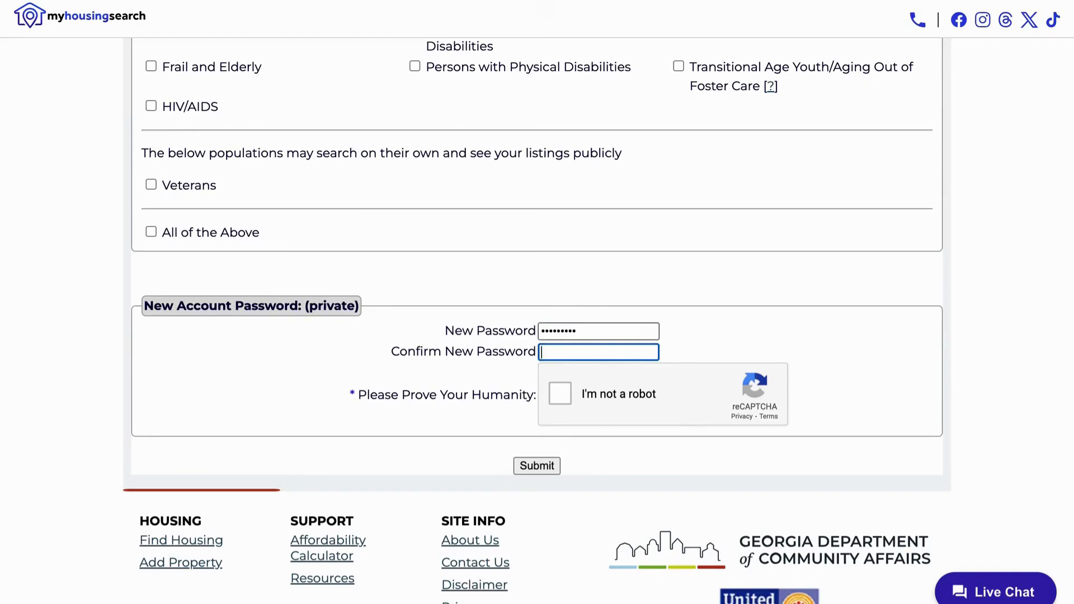
{"action": "type", "text": "•••••••••"}
{"action": "left_click", "coordinate": [560, 394]}
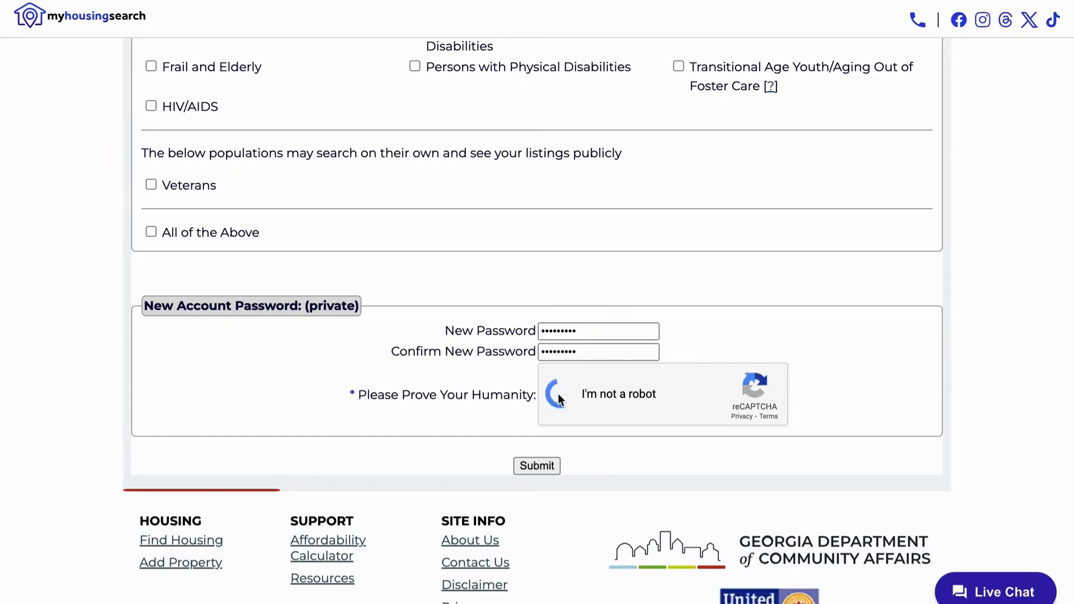
{"action": "left_click", "coordinate": [537, 465]}
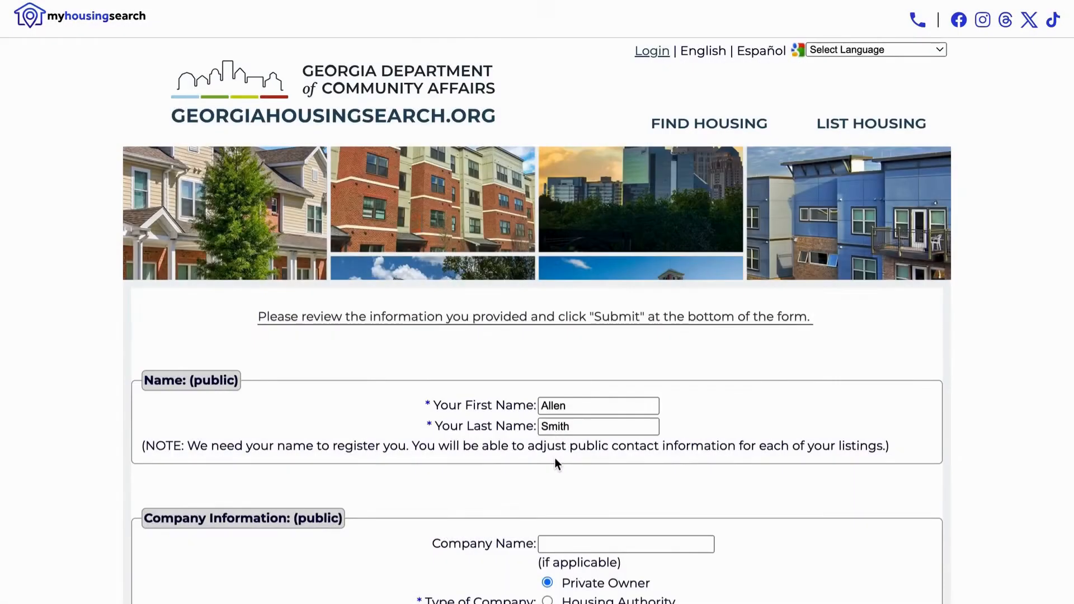
Submit the reviewed registration details again to confirm the lister account
{"action": "scroll", "coordinate": [555, 458], "scroll_direction": "down", "scroll_amount": 5}
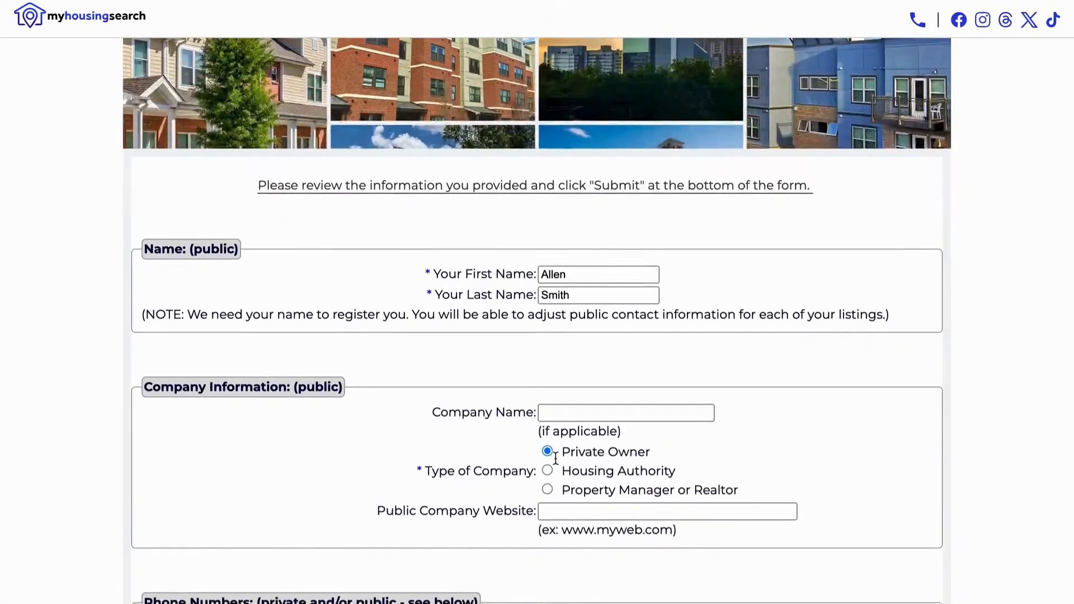
{"action": "left_click", "coordinate": [536, 432]}
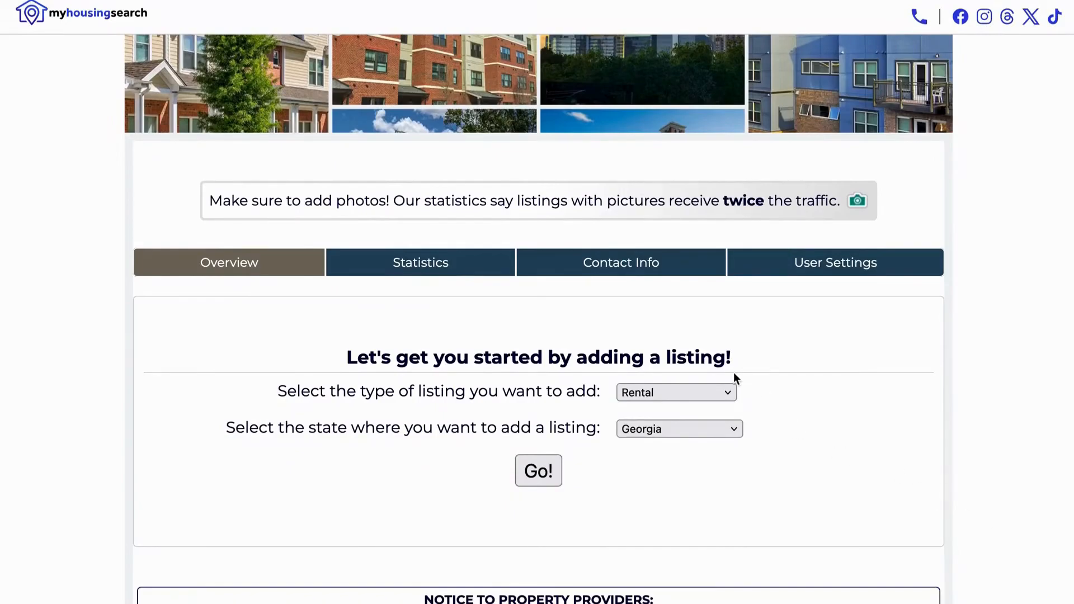
Start a new Rental listing in Georgia and browse the city list for Atlanta
{"action": "left_click", "coordinate": [725, 392]}
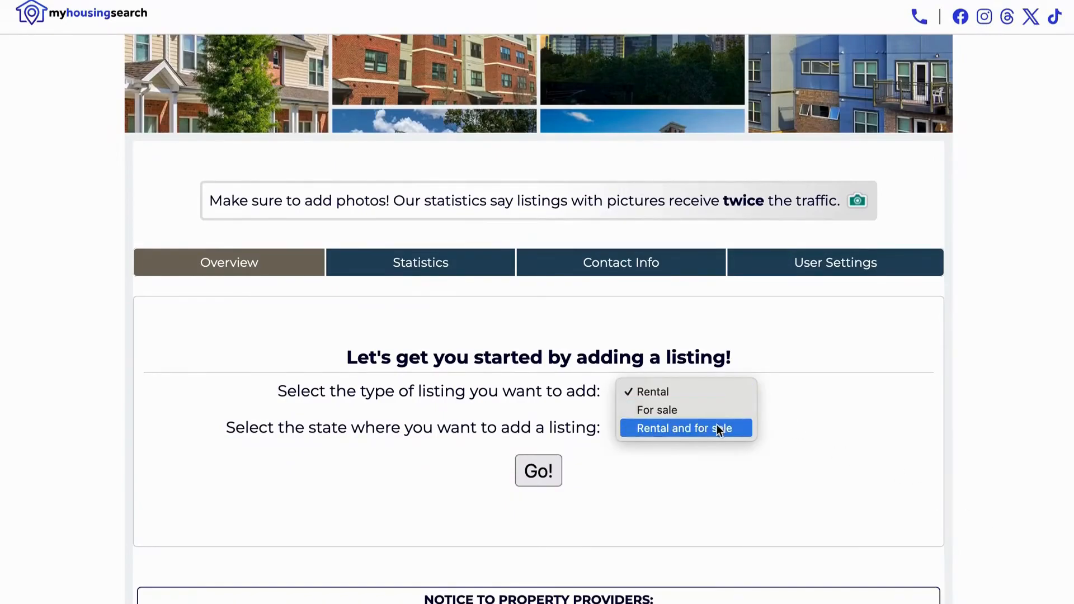
{"action": "left_click", "coordinate": [716, 395]}
{"action": "left_click", "coordinate": [725, 425]}
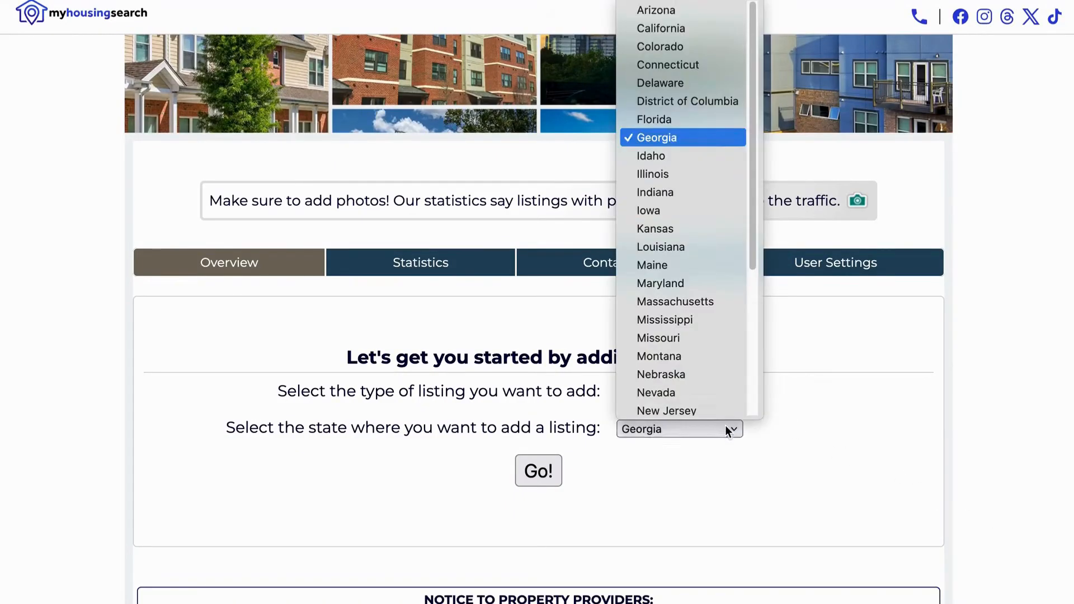
{"action": "left_click", "coordinate": [725, 134]}
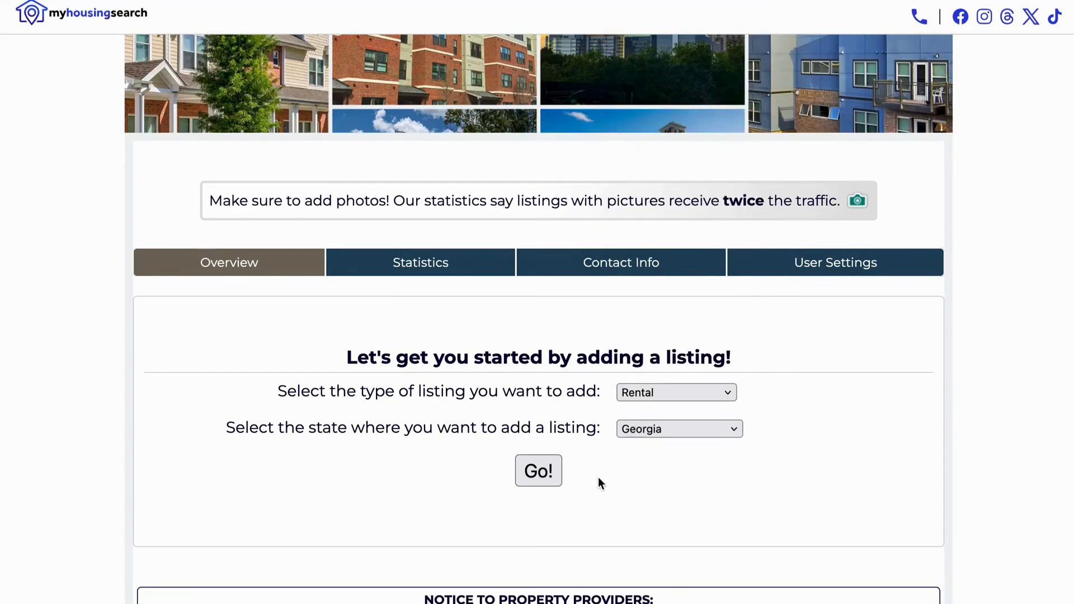
{"action": "left_click", "coordinate": [556, 470]}
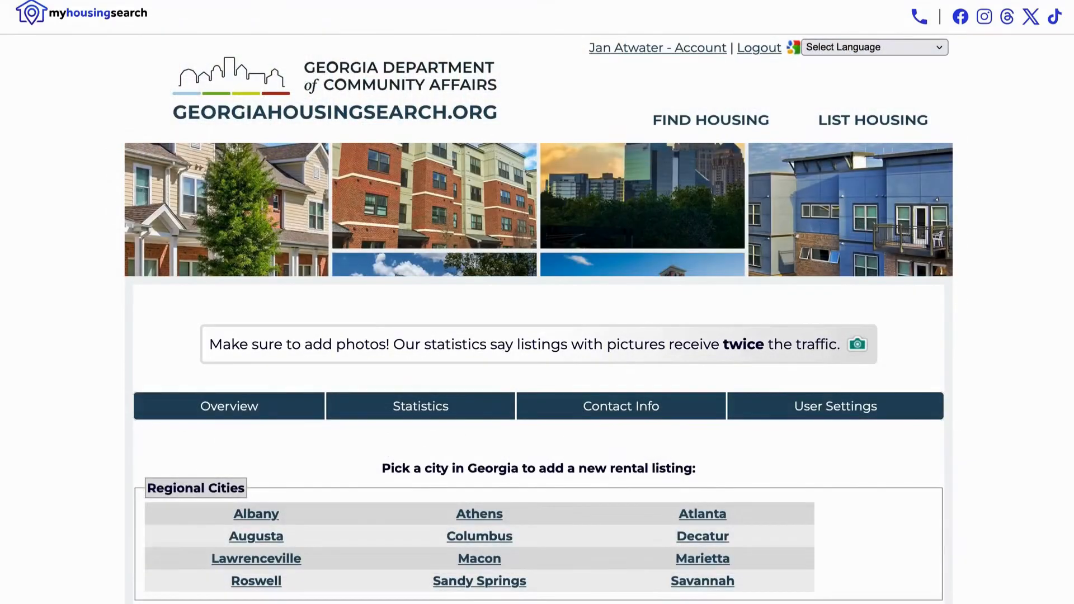
{"action": "scroll", "coordinate": [537, 313], "scroll_direction": "down", "scroll_amount": 4}
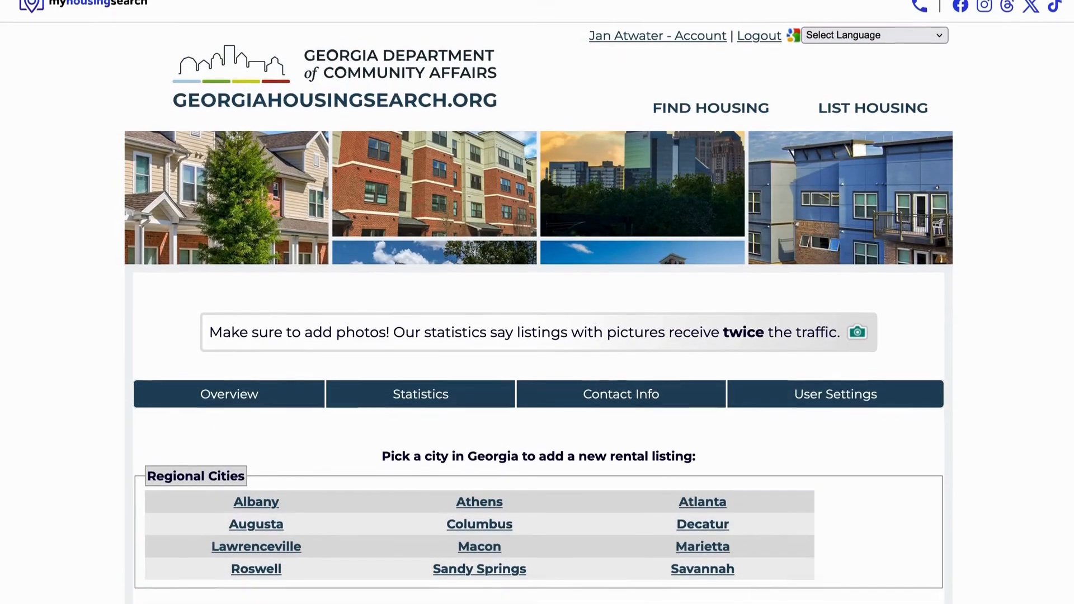
{"action": "scroll", "coordinate": [537, 313], "scroll_direction": "down", "scroll_amount": 3}
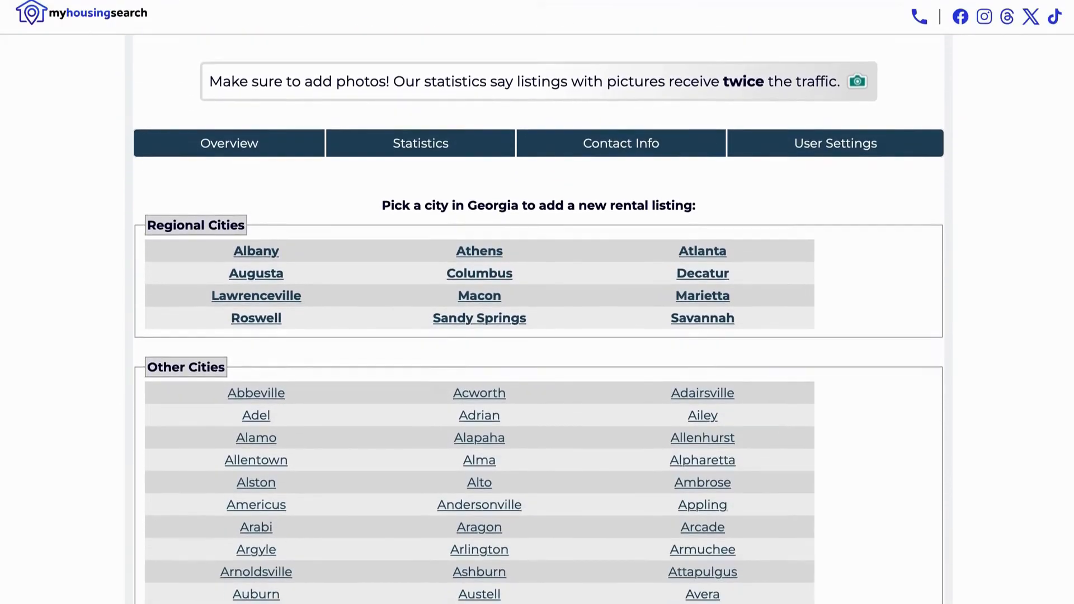
{"action": "scroll", "coordinate": [537, 313], "scroll_direction": "down", "scroll_amount": 12}
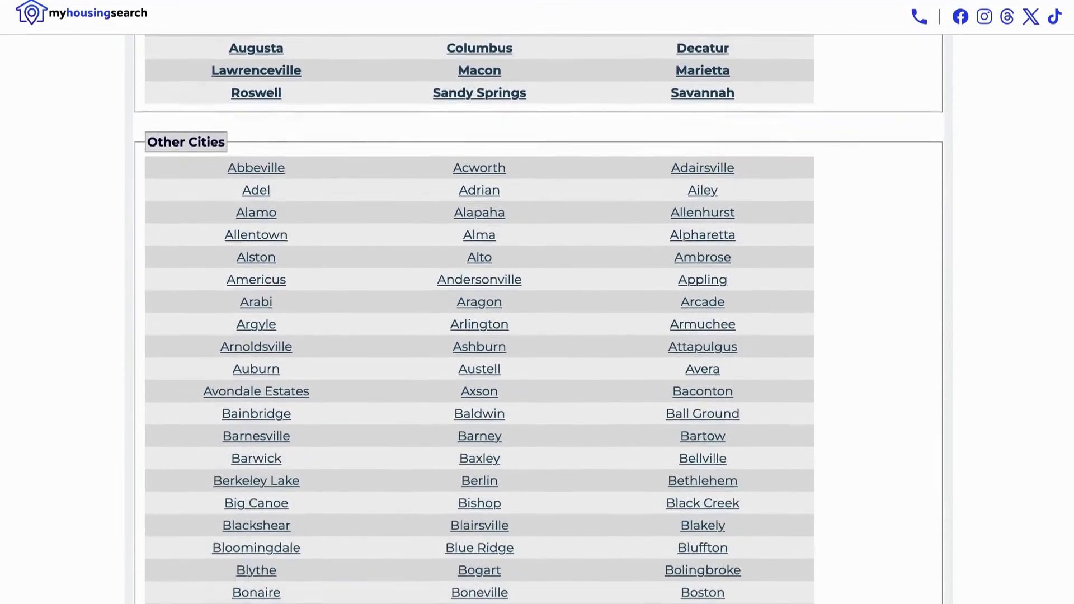
{"action": "scroll", "coordinate": [537, 313], "scroll_direction": "up", "scroll_amount": 12}
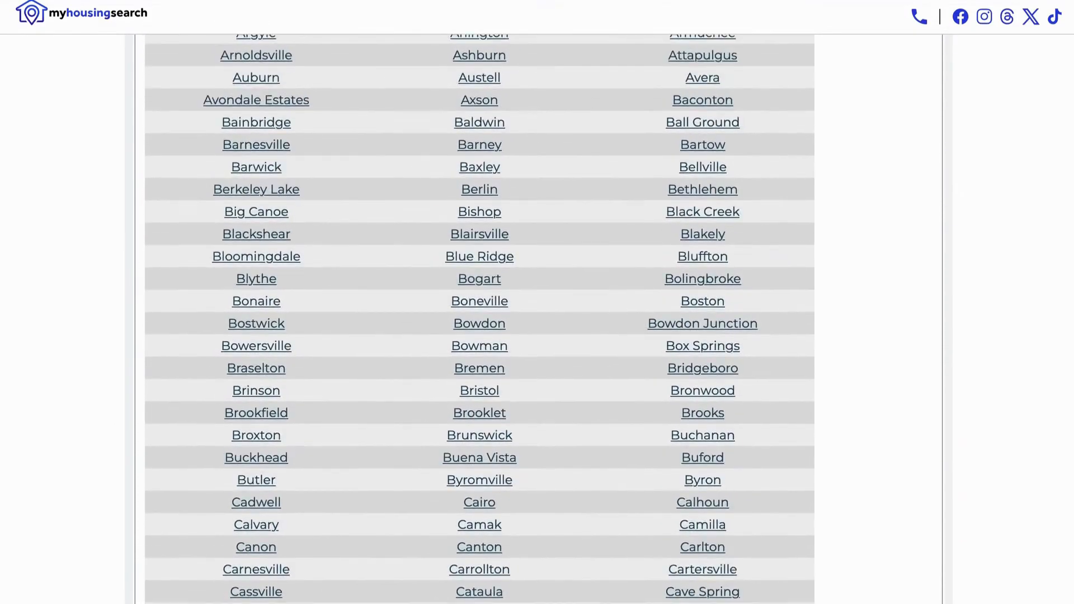
{"action": "scroll", "coordinate": [537, 313], "scroll_direction": "up", "scroll_amount": 6}
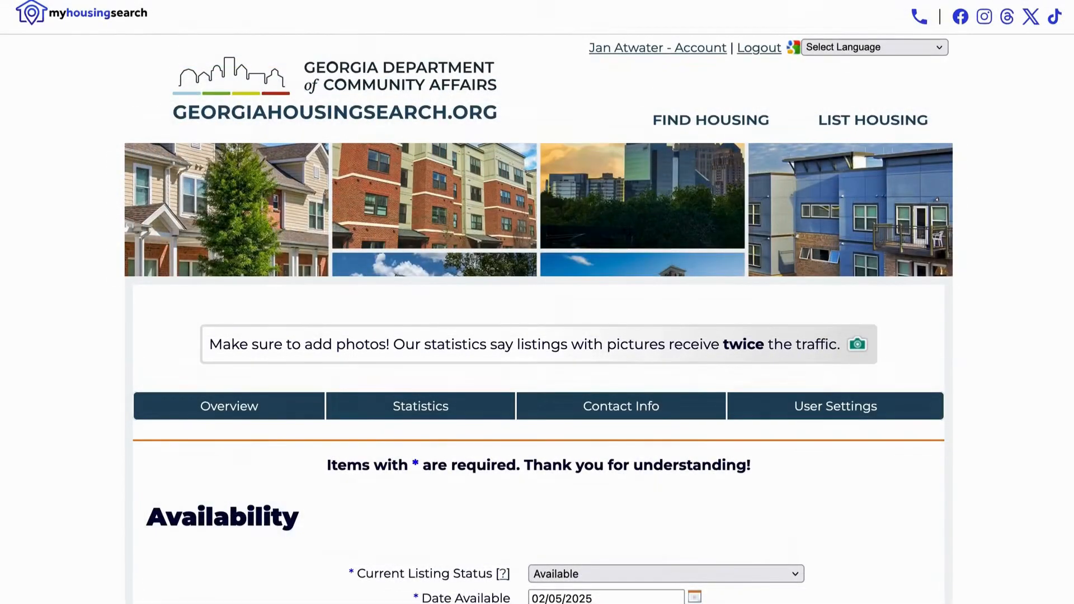
Enter the street address '123 Peach St' and the promotional note '1 block from bus'
{"action": "scroll", "coordinate": [537, 313], "scroll_direction": "down", "scroll_amount": 5}
{"action": "scroll", "coordinate": [803, 113], "scroll_direction": "down", "scroll_amount": 4}
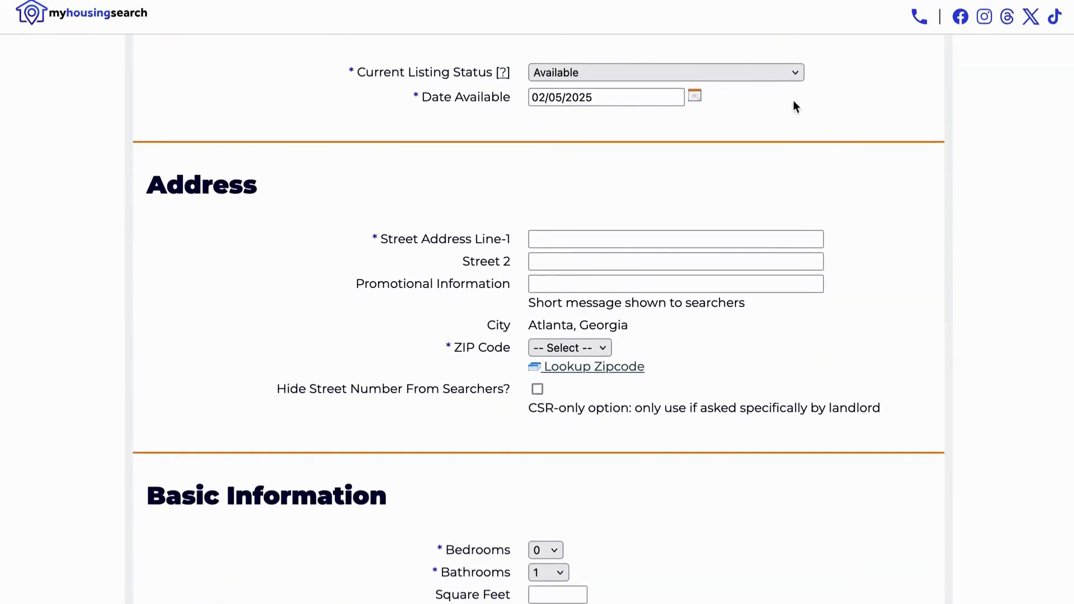
{"action": "left_click", "coordinate": [727, 239]}
{"action": "type", "text": "123 Peach St"}
{"action": "left_click", "coordinate": [669, 281]}
{"action": "type", "text": "1 block from"}
{"action": "type", "text": "bus"}
Set the listing's ZIP code to 30310
{"action": "left_click", "coordinate": [576, 349]}
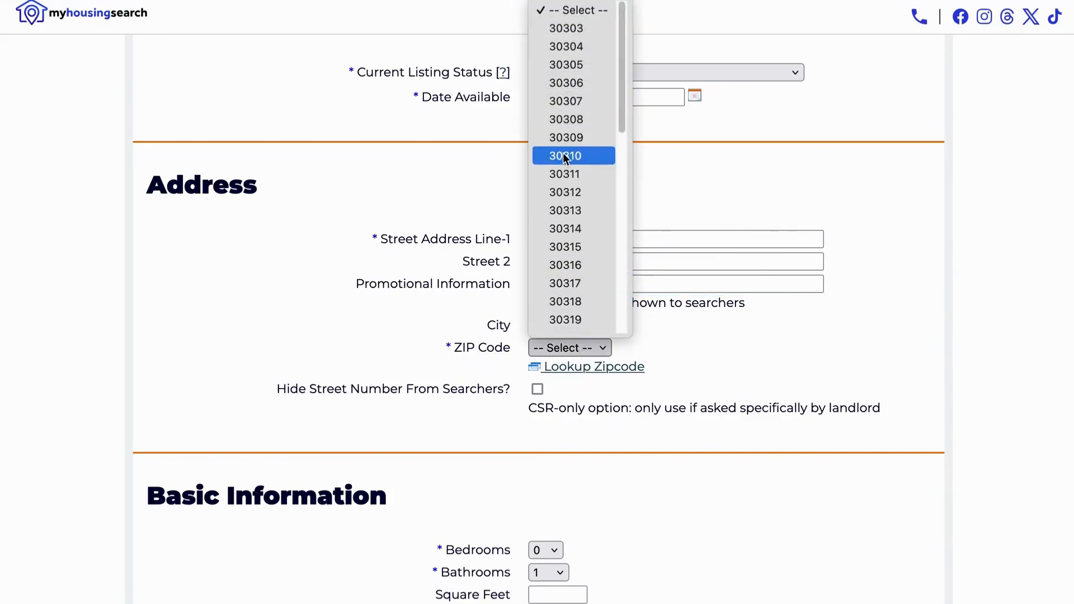
{"action": "left_click", "coordinate": [565, 155]}
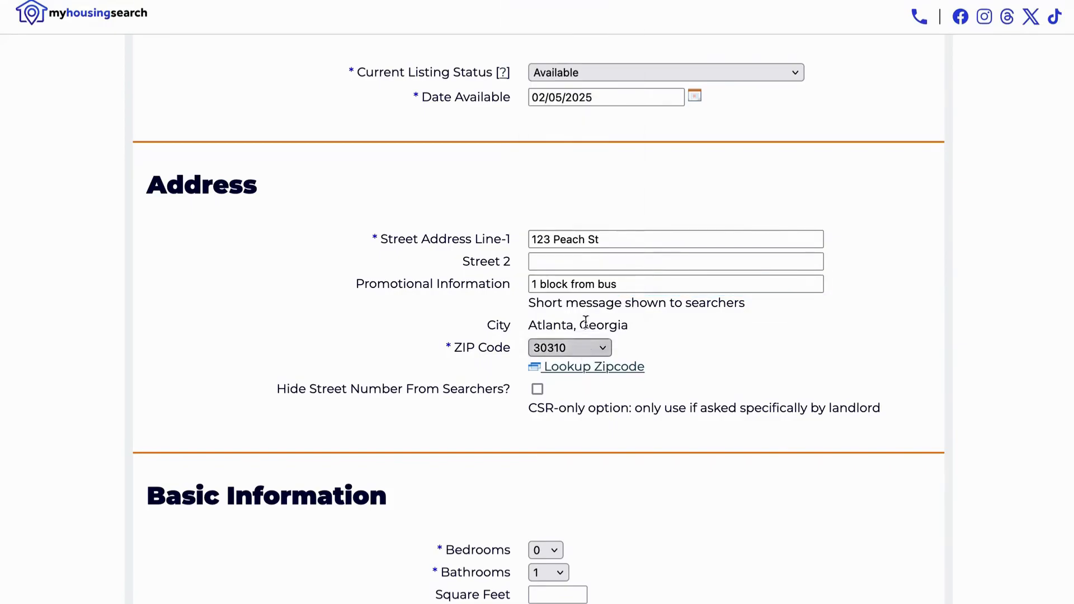
{"action": "scroll", "coordinate": [599, 486], "scroll_direction": "down", "scroll_amount": 2}
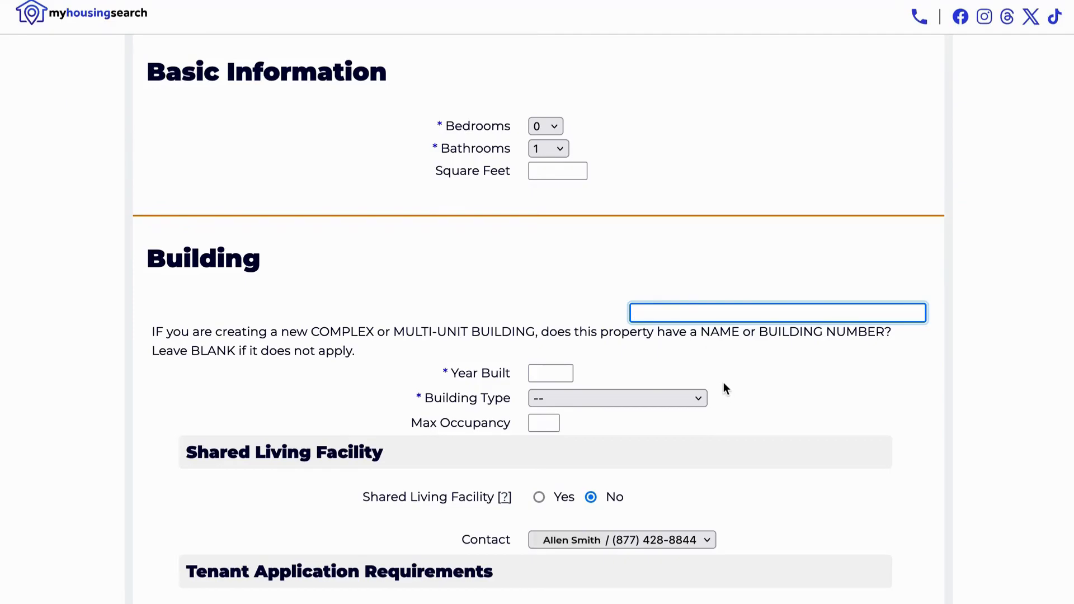
Record the building as Apartments built in 1950 and mark it a shared living facility
{"action": "left_click", "coordinate": [561, 373]}
{"action": "type", "text": "1950"}
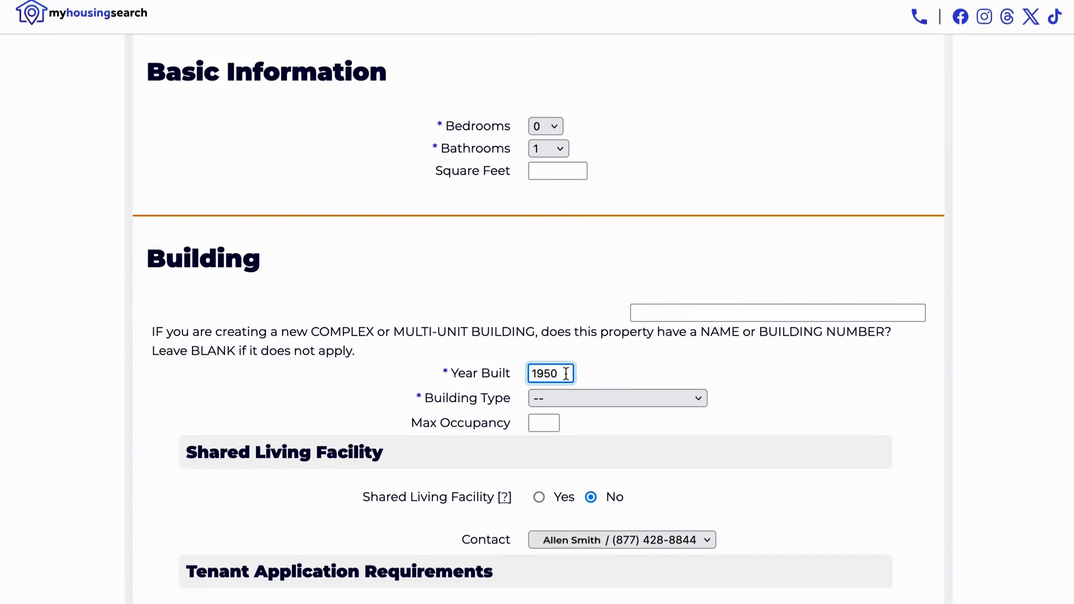
{"action": "left_click", "coordinate": [631, 400]}
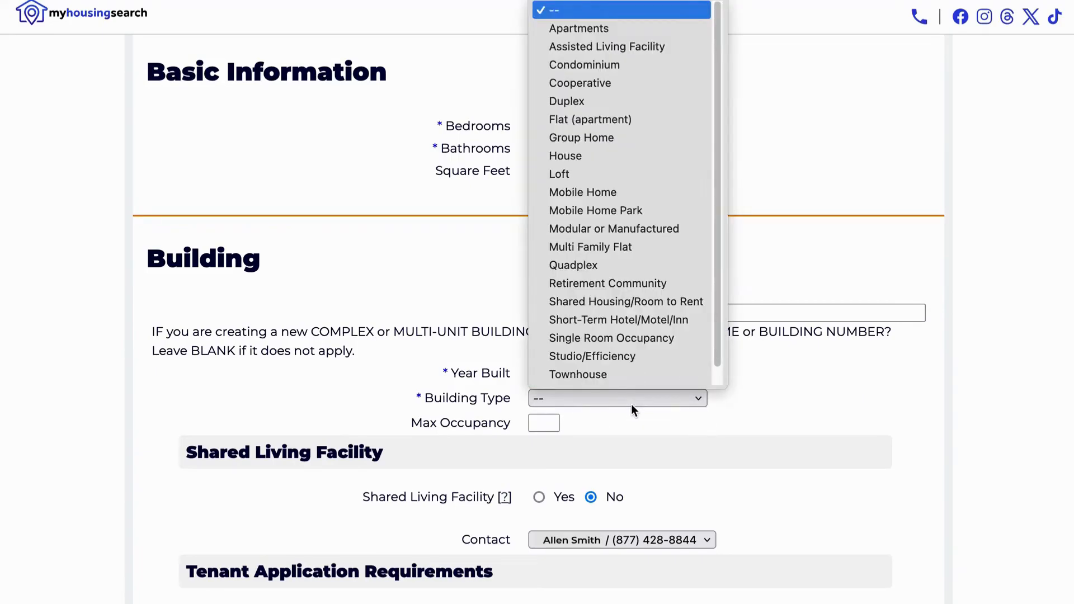
{"action": "left_click", "coordinate": [623, 28]}
{"action": "scroll", "coordinate": [629, 422], "scroll_direction": "down", "scroll_amount": 2}
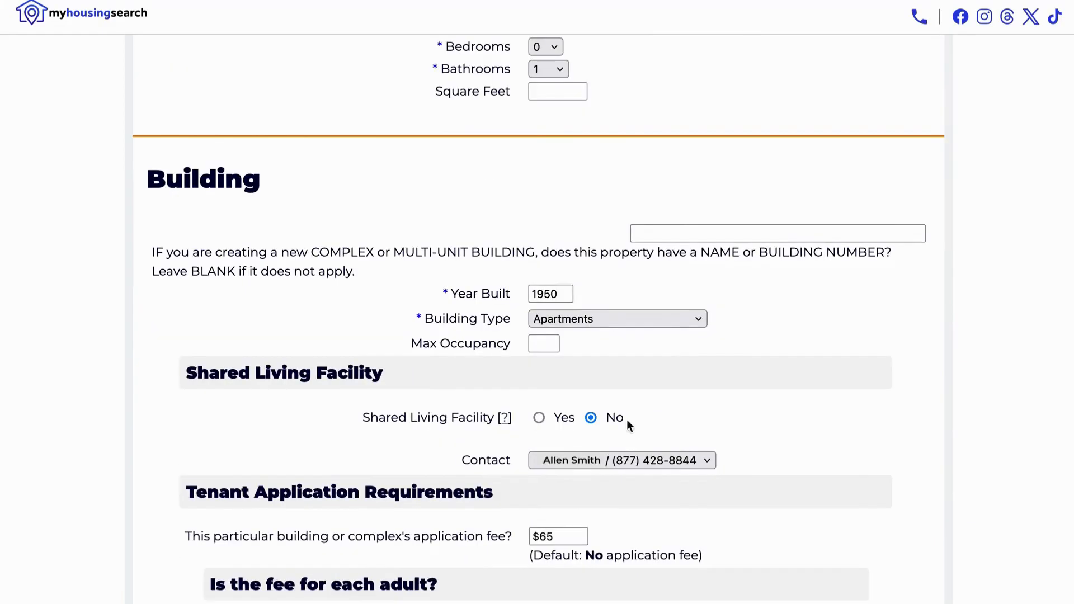
{"action": "left_click", "coordinate": [537, 419]}
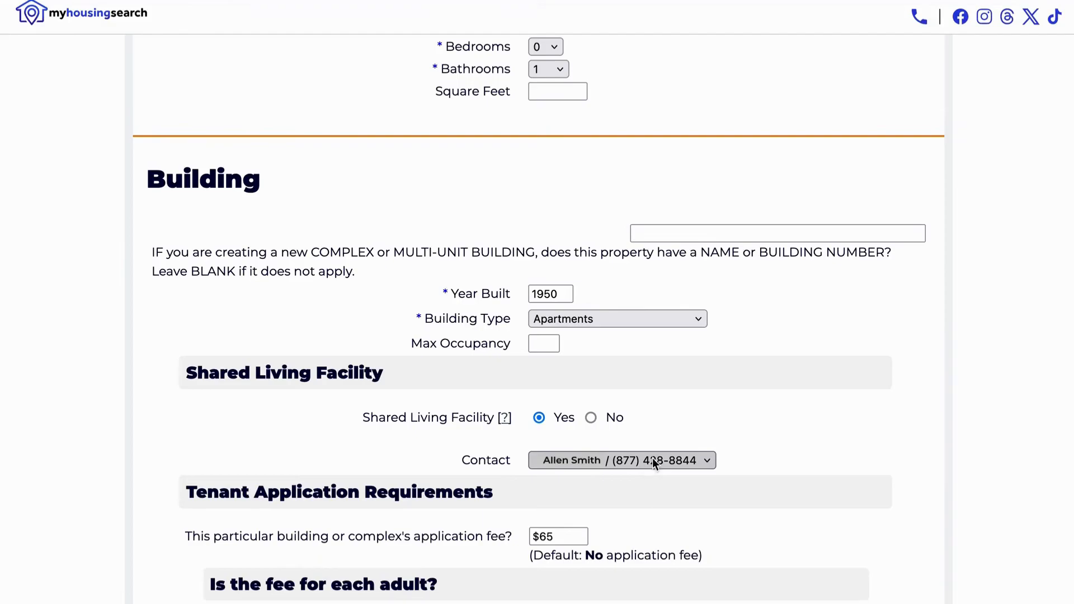
Choose New Contact as the listing's contact and move down to its fields
{"action": "left_click", "coordinate": [652, 458]}
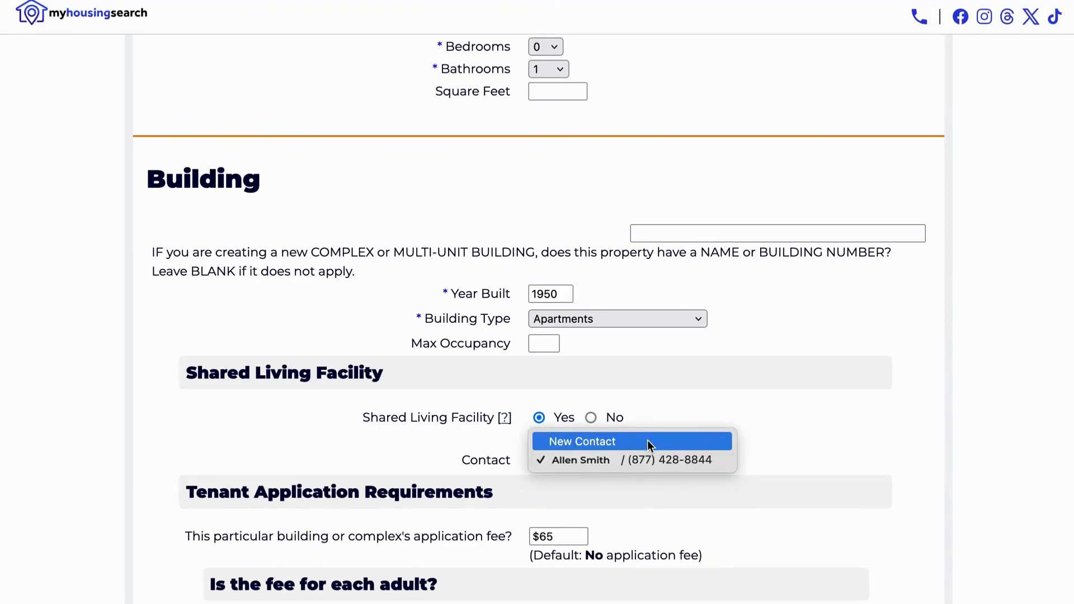
{"action": "left_click", "coordinate": [647, 442]}
{"action": "scroll", "coordinate": [650, 440], "scroll_direction": "down", "scroll_amount": 3}
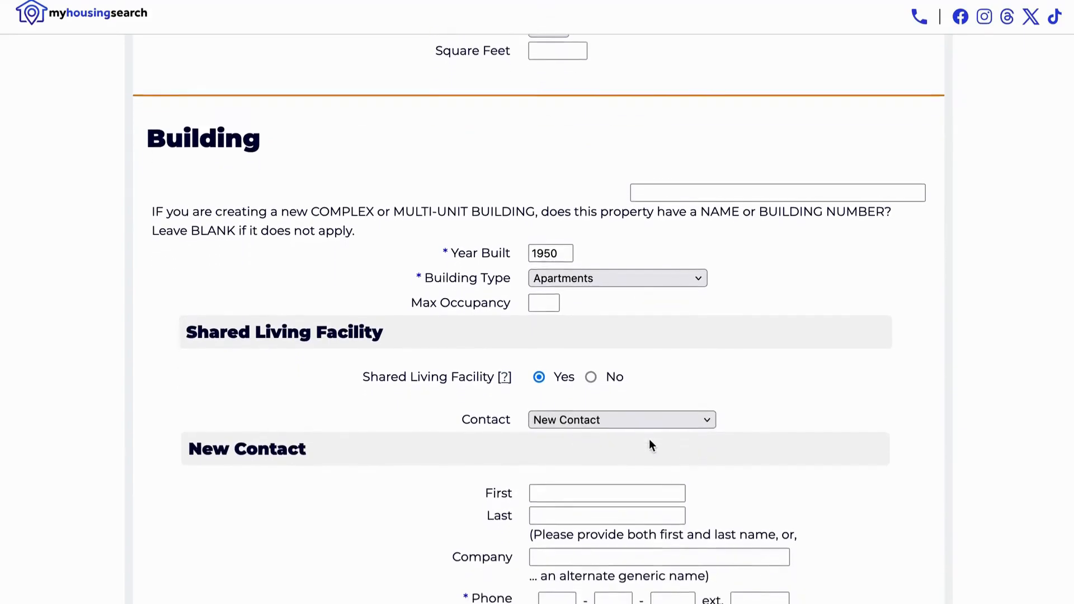
{"action": "scroll", "coordinate": [651, 440], "scroll_direction": "down", "scroll_amount": 2}
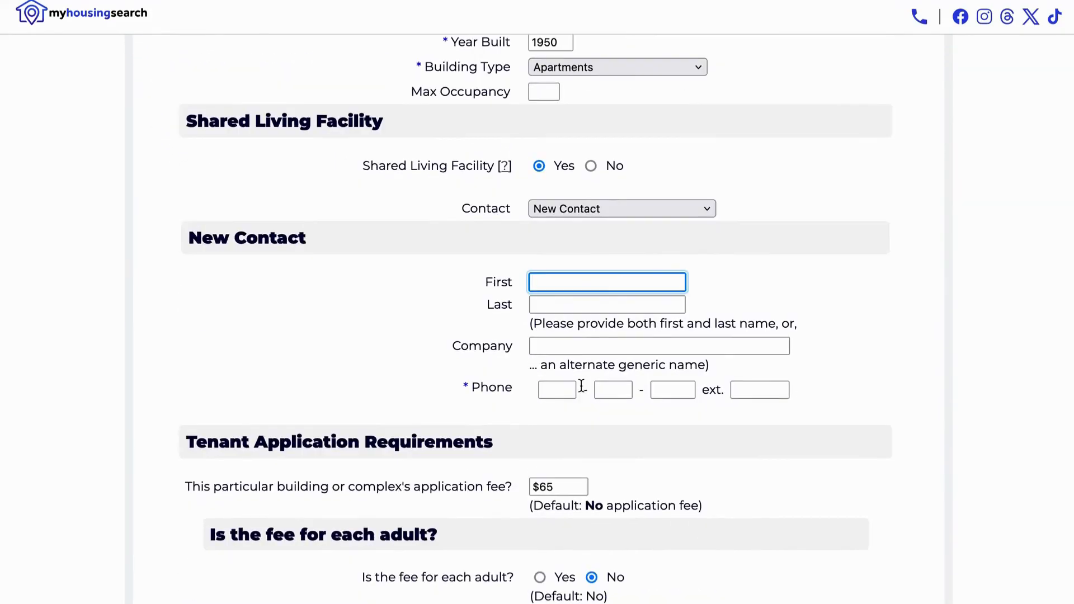
{"action": "scroll", "coordinate": [582, 385], "scroll_direction": "down", "scroll_amount": 4}
{"action": "scroll", "coordinate": [585, 387], "scroll_direction": "down", "scroll_amount": 8}
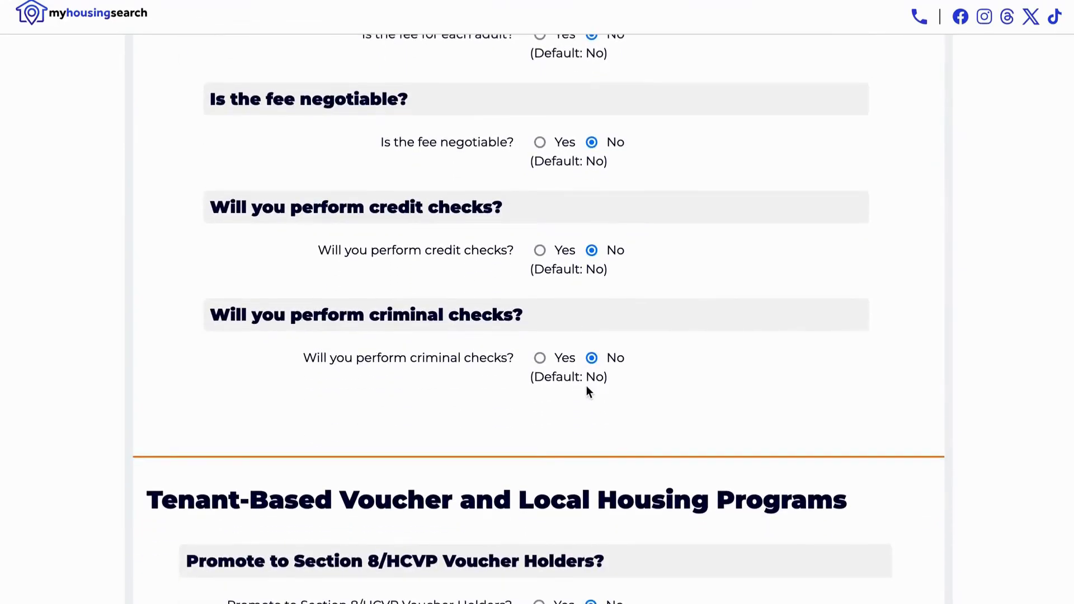
{"action": "scroll", "coordinate": [586, 386], "scroll_direction": "down", "scroll_amount": 3}
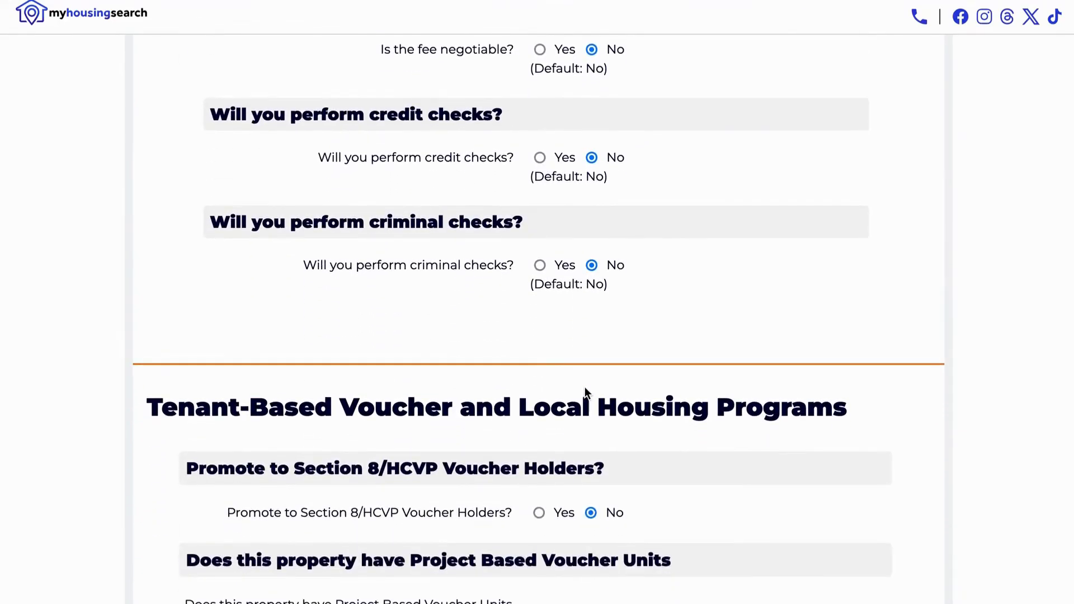
{"action": "scroll", "coordinate": [585, 386], "scroll_direction": "down", "scroll_amount": 5}
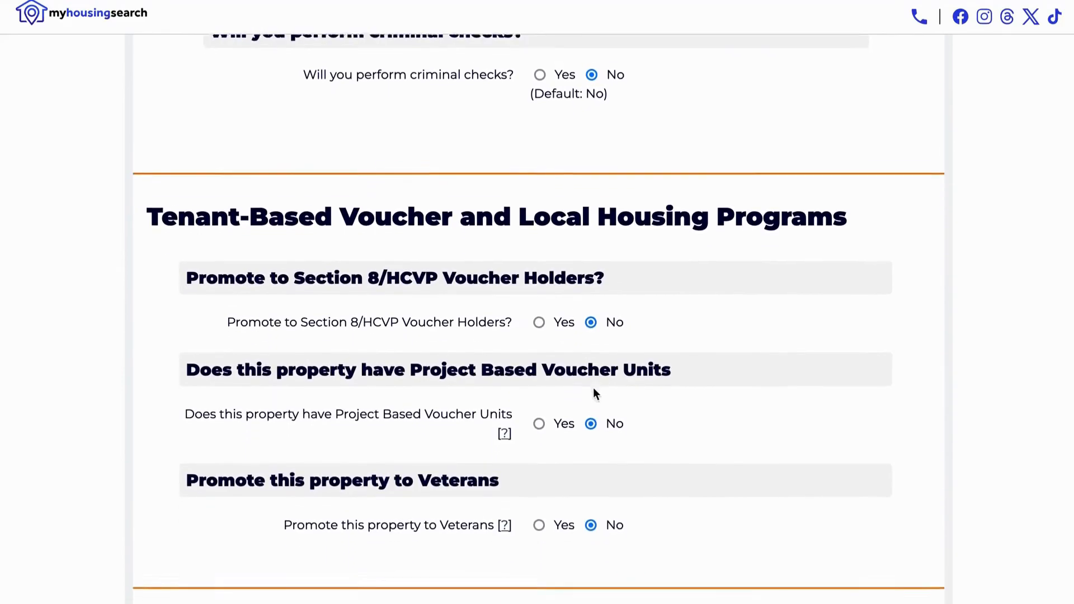
{"action": "scroll", "coordinate": [594, 387], "scroll_direction": "down", "scroll_amount": 5}
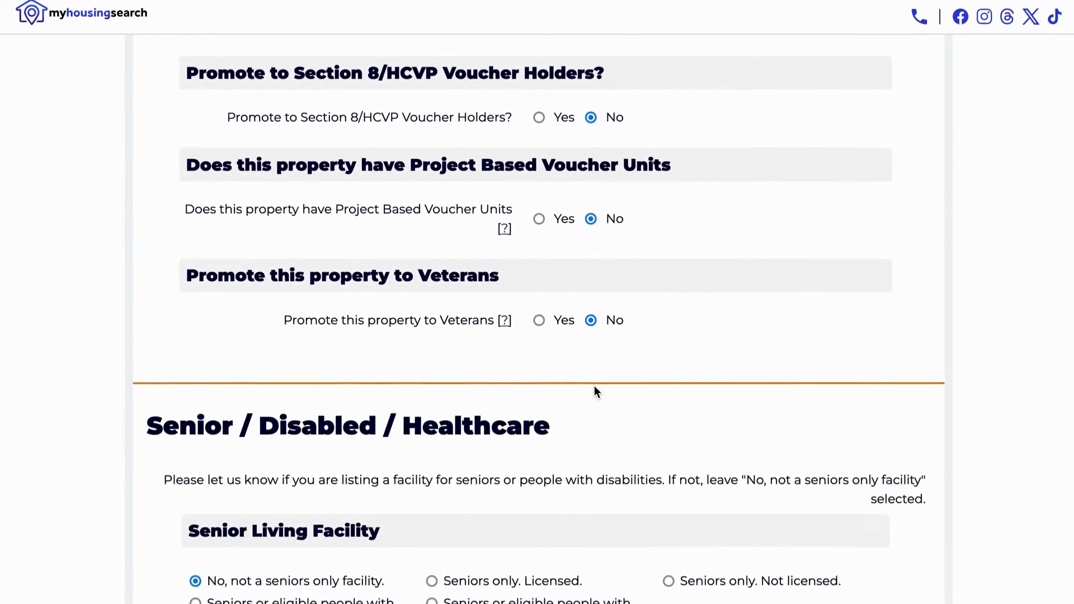
{"action": "scroll", "coordinate": [594, 391], "scroll_direction": "down", "scroll_amount": 5}
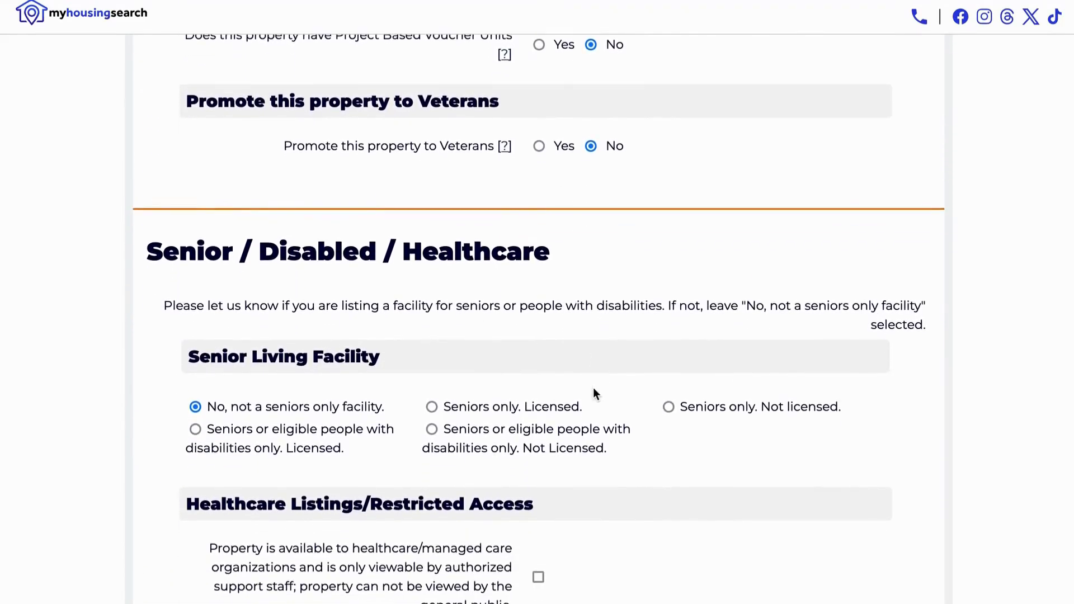
{"action": "scroll", "coordinate": [595, 394], "scroll_direction": "down", "scroll_amount": 2}
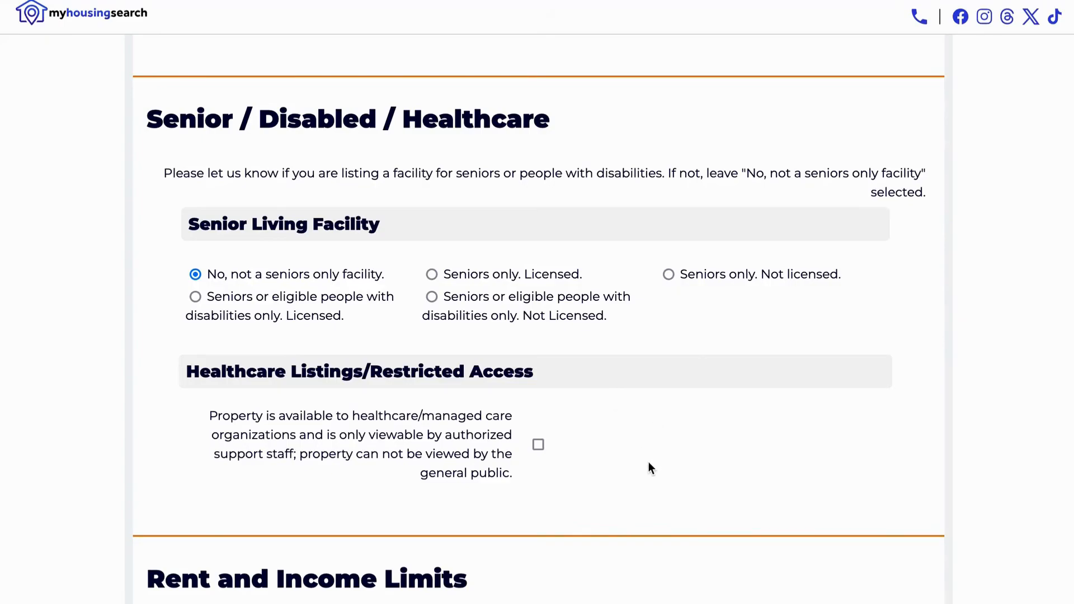
{"action": "scroll", "coordinate": [651, 467], "scroll_direction": "down", "scroll_amount": 3}
{"action": "scroll", "coordinate": [651, 467], "scroll_direction": "down", "scroll_amount": 4}
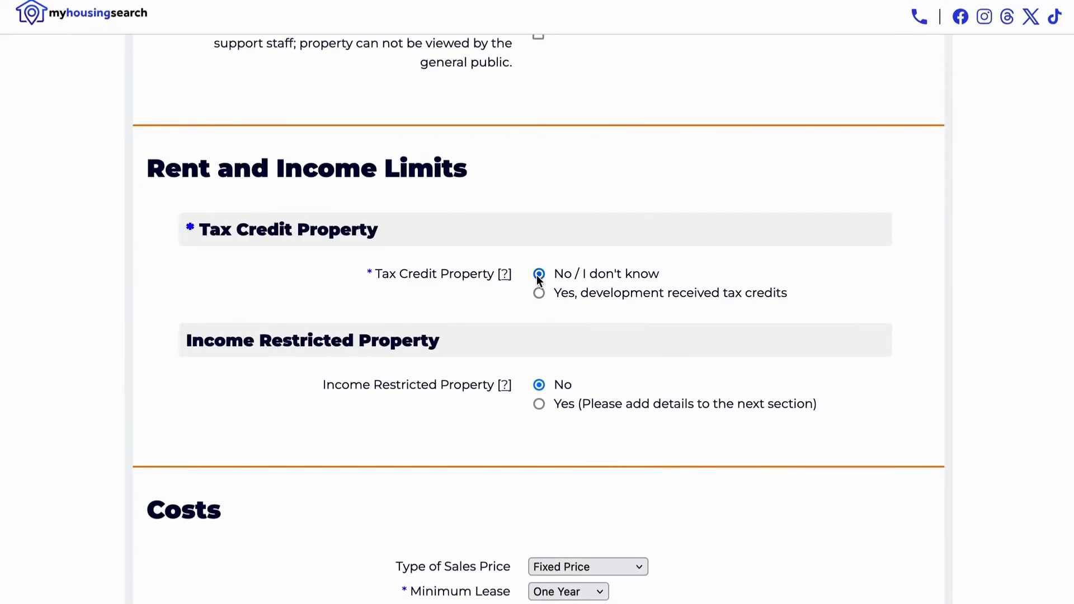
{"action": "scroll", "coordinate": [570, 341], "scroll_direction": "down", "scroll_amount": 2}
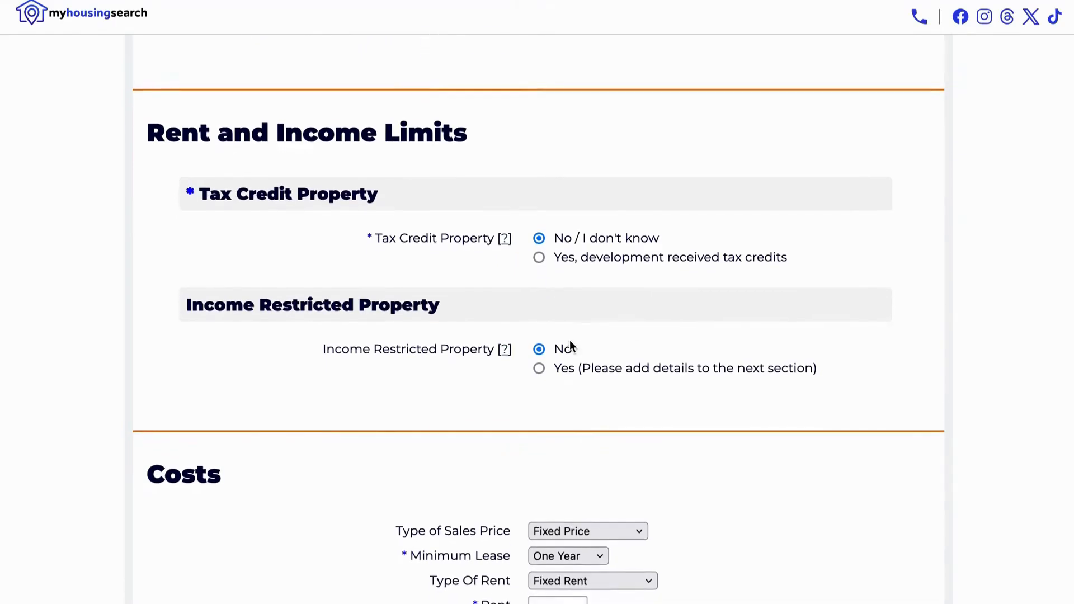
{"action": "scroll", "coordinate": [570, 340], "scroll_direction": "down", "scroll_amount": 4}
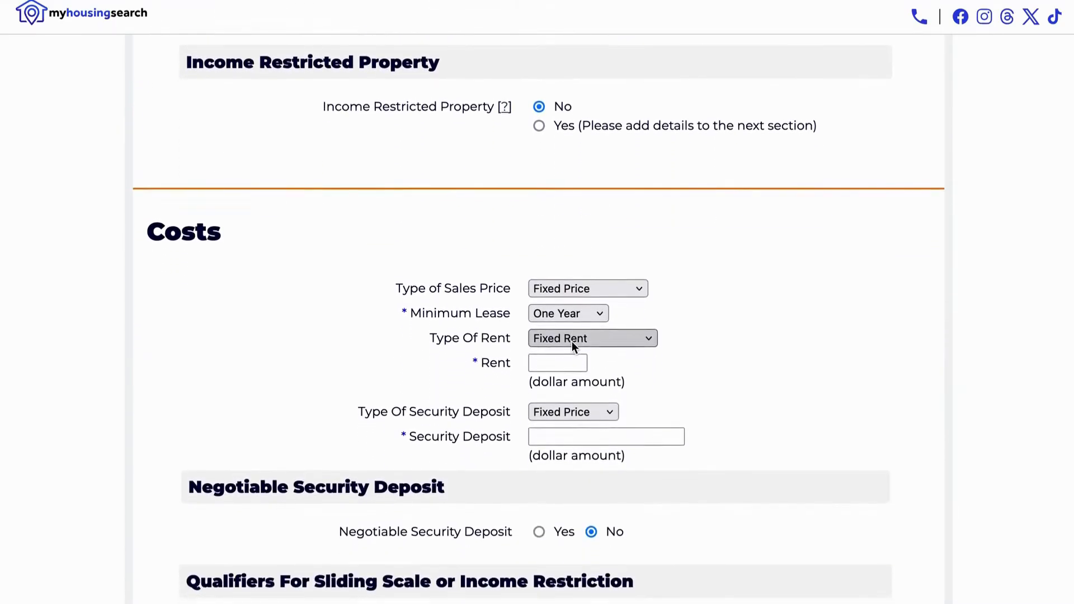
{"action": "left_click", "coordinate": [588, 232]}
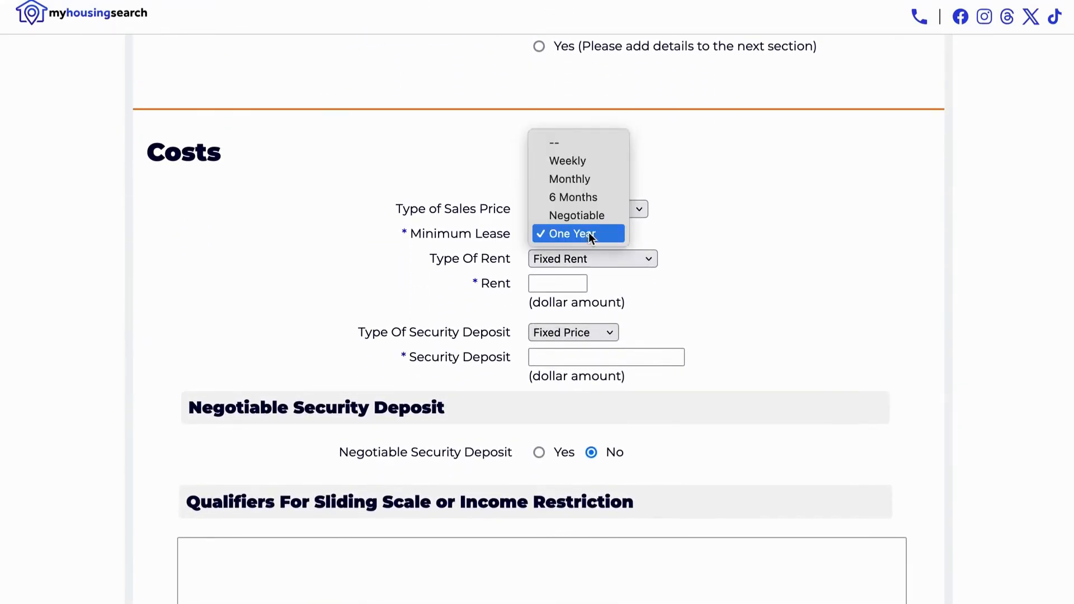
{"action": "left_click", "coordinate": [608, 257]}
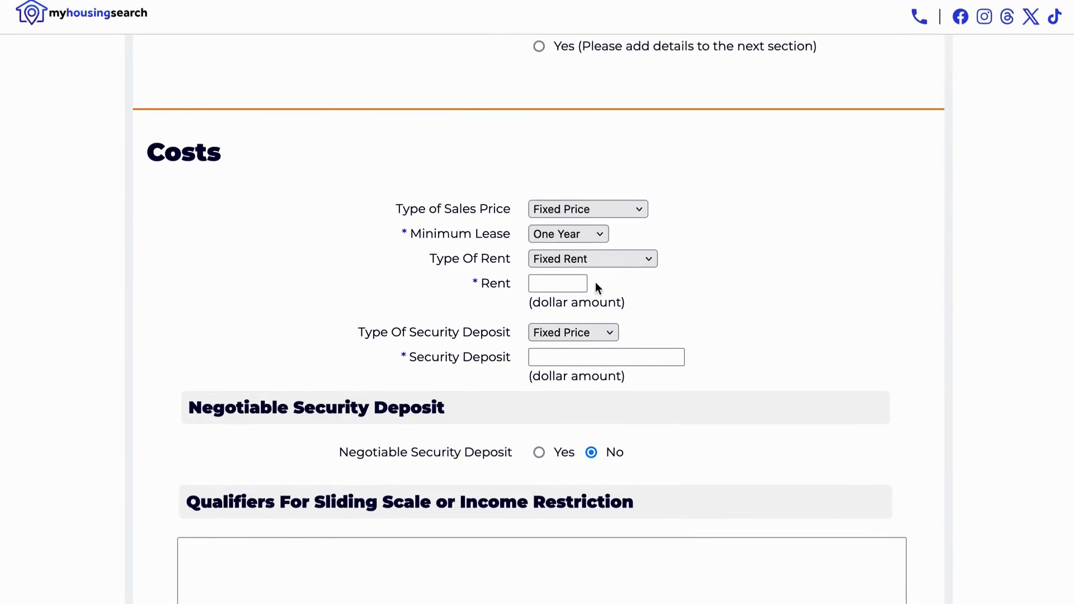
{"action": "left_click", "coordinate": [578, 287]}
{"action": "left_click", "coordinate": [578, 357]}
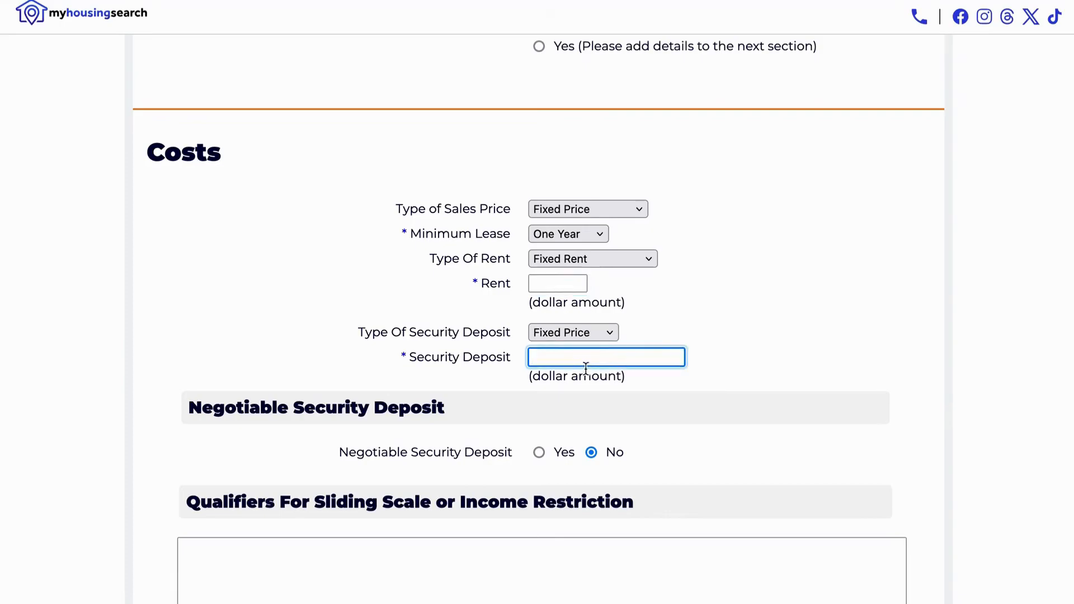
{"action": "scroll", "coordinate": [586, 367], "scroll_direction": "down", "scroll_amount": 8}
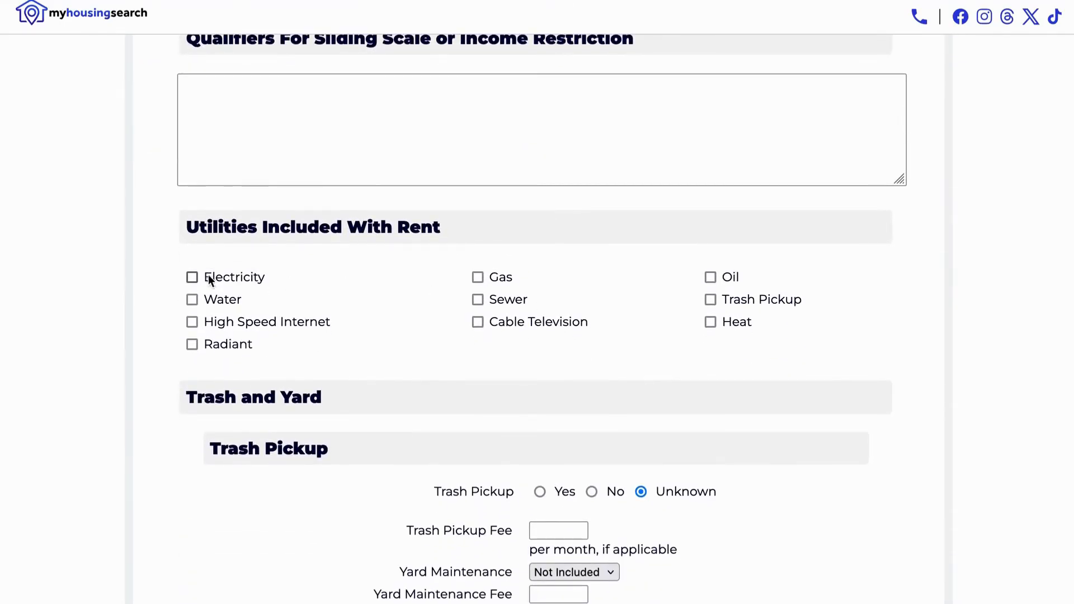
{"action": "left_click", "coordinate": [193, 299]}
{"action": "scroll", "coordinate": [485, 391], "scroll_direction": "down", "scroll_amount": 3}
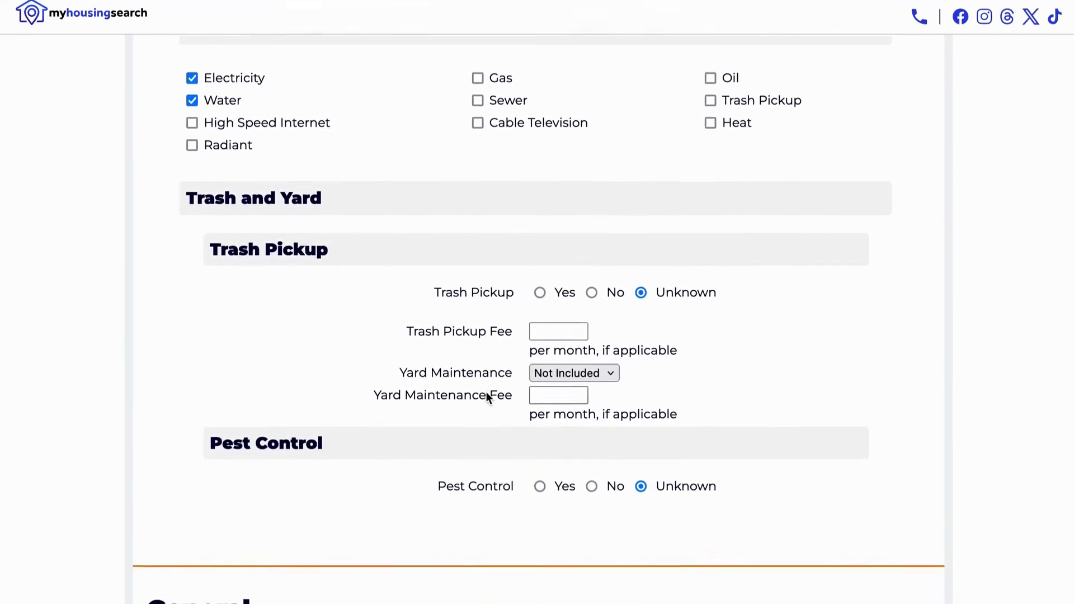
{"action": "scroll", "coordinate": [489, 394], "scroll_direction": "down", "scroll_amount": 4}
{"action": "scroll", "coordinate": [491, 397], "scroll_direction": "down", "scroll_amount": 5}
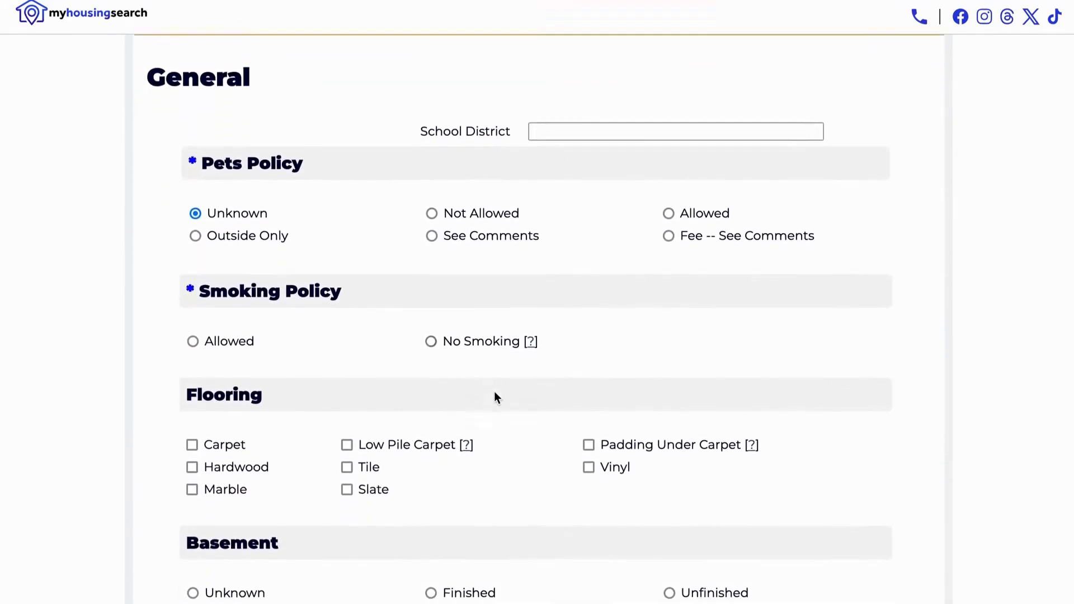
{"action": "scroll", "coordinate": [495, 396], "scroll_direction": "down", "scroll_amount": 4}
{"action": "scroll", "coordinate": [607, 432], "scroll_direction": "down", "scroll_amount": 4}
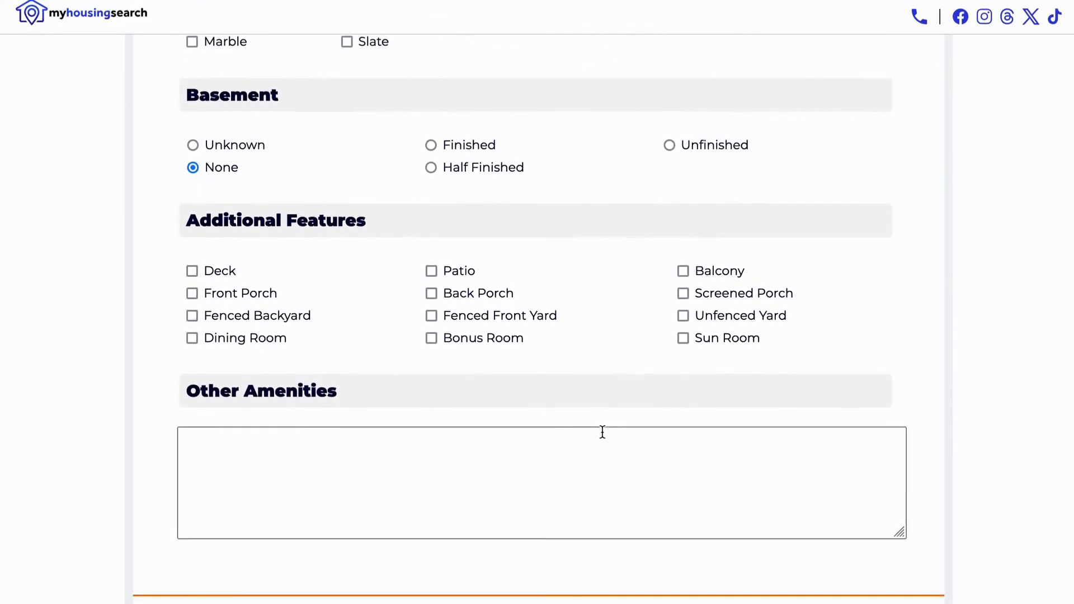
{"action": "scroll", "coordinate": [603, 431], "scroll_direction": "down", "scroll_amount": 6}
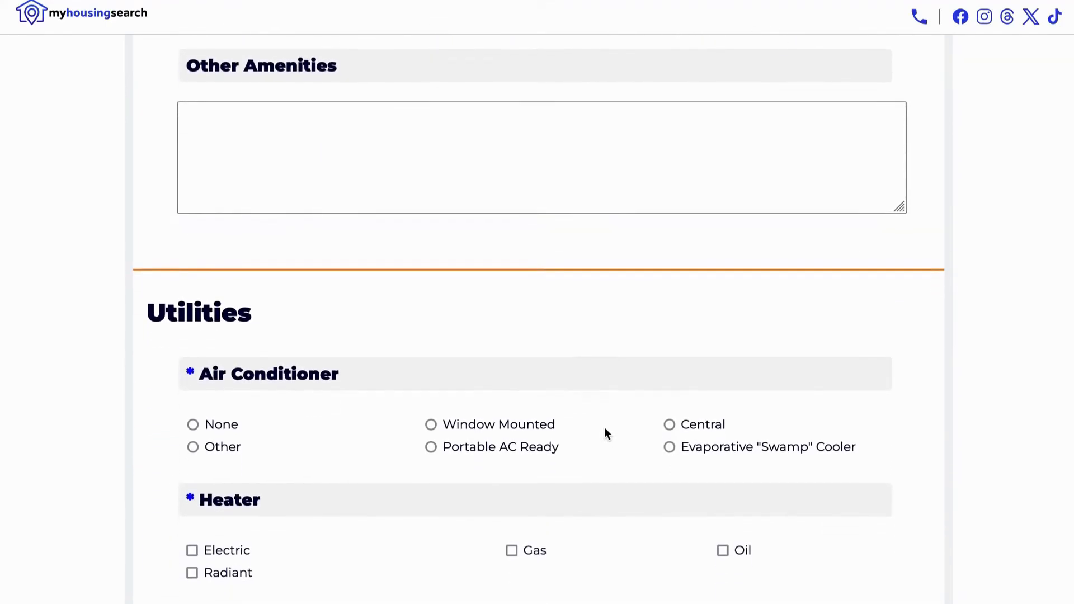
{"action": "scroll", "coordinate": [605, 433], "scroll_direction": "down", "scroll_amount": 4}
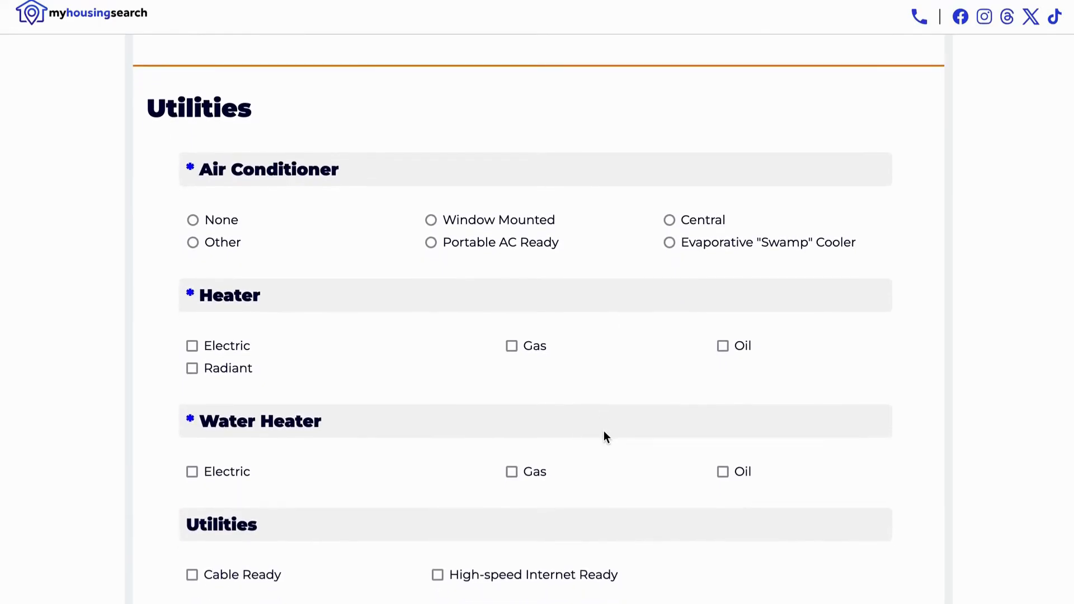
{"action": "scroll", "coordinate": [604, 432], "scroll_direction": "down", "scroll_amount": 1}
{"action": "left_click", "coordinate": [431, 195]}
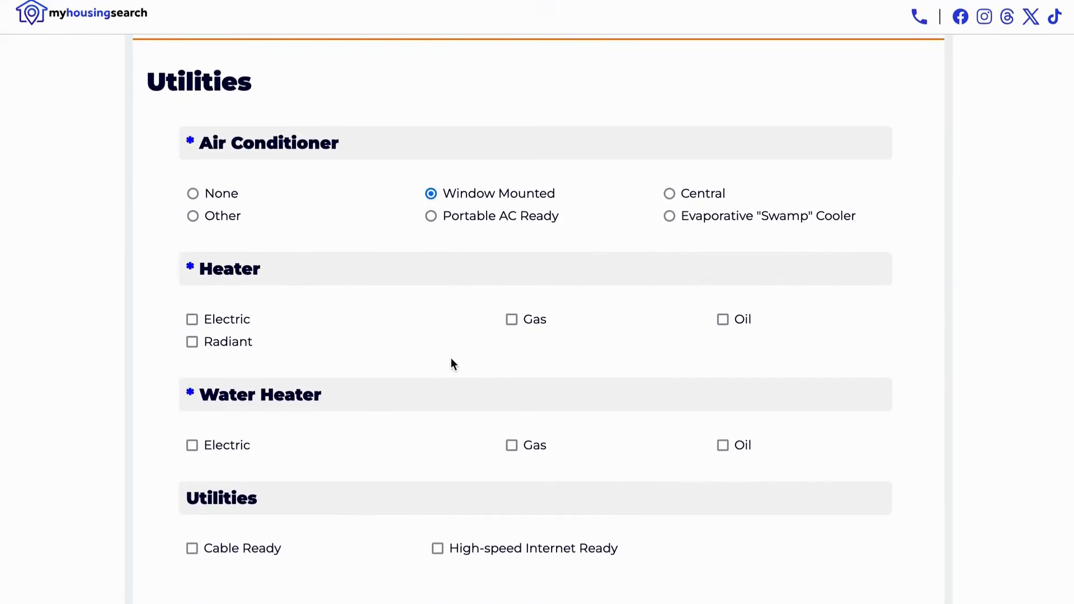
{"action": "scroll", "coordinate": [451, 361], "scroll_direction": "down", "scroll_amount": 3}
{"action": "scroll", "coordinate": [453, 364], "scroll_direction": "down", "scroll_amount": 4}
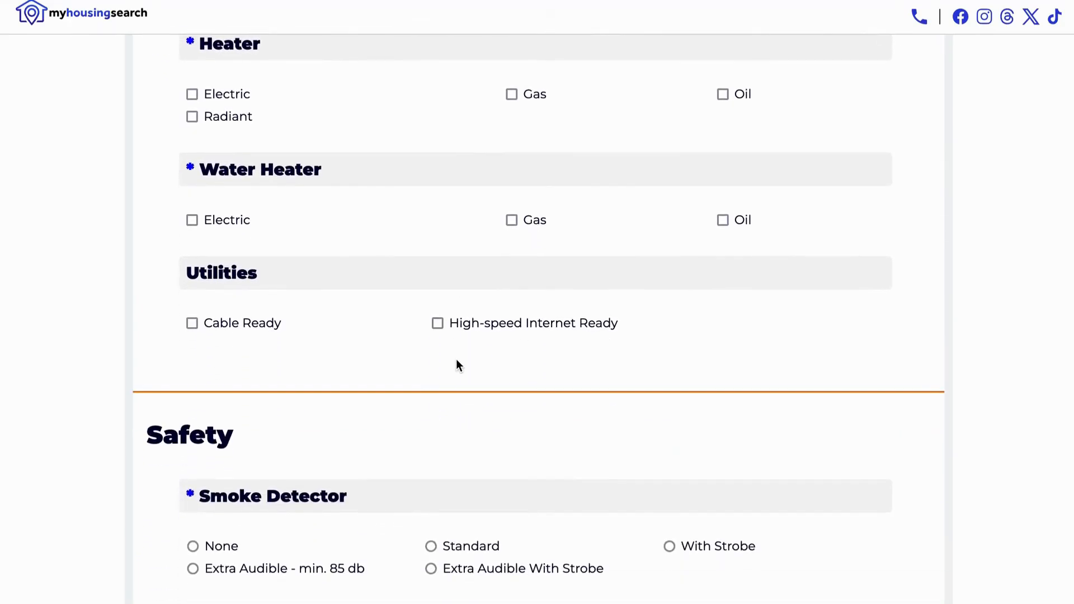
{"action": "scroll", "coordinate": [457, 363], "scroll_direction": "down", "scroll_amount": 2}
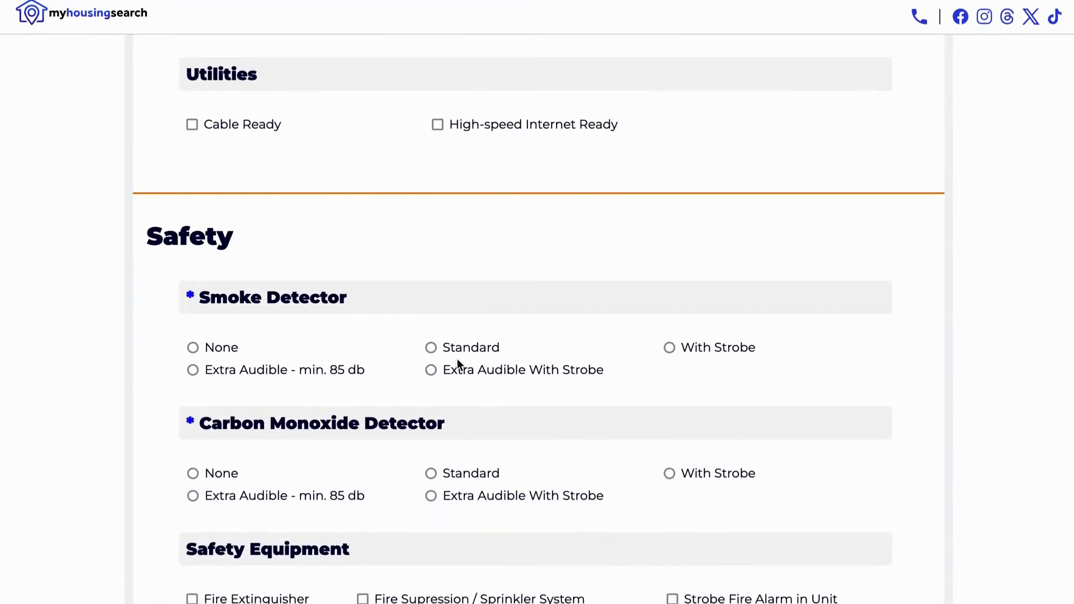
{"action": "scroll", "coordinate": [458, 364], "scroll_direction": "down", "scroll_amount": 1}
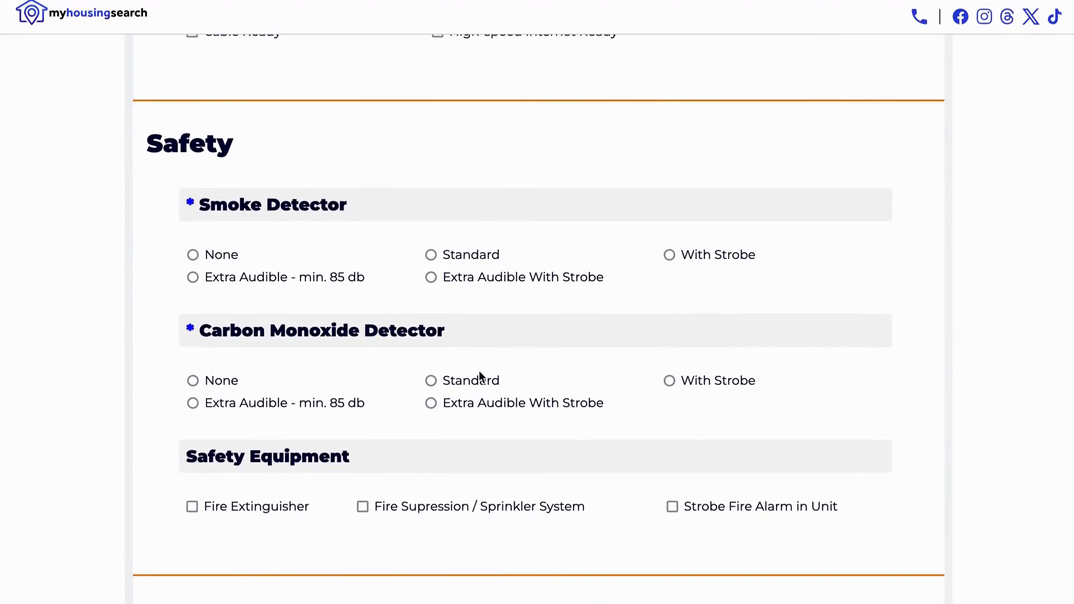
{"action": "scroll", "coordinate": [626, 428], "scroll_direction": "down", "scroll_amount": 6}
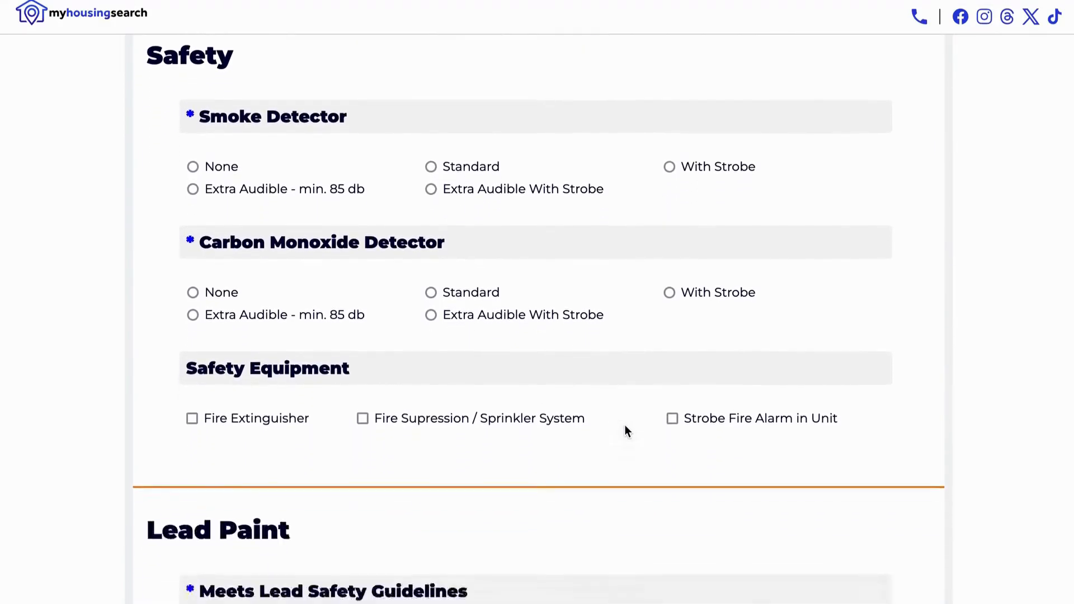
{"action": "scroll", "coordinate": [630, 432], "scroll_direction": "down", "scroll_amount": 2}
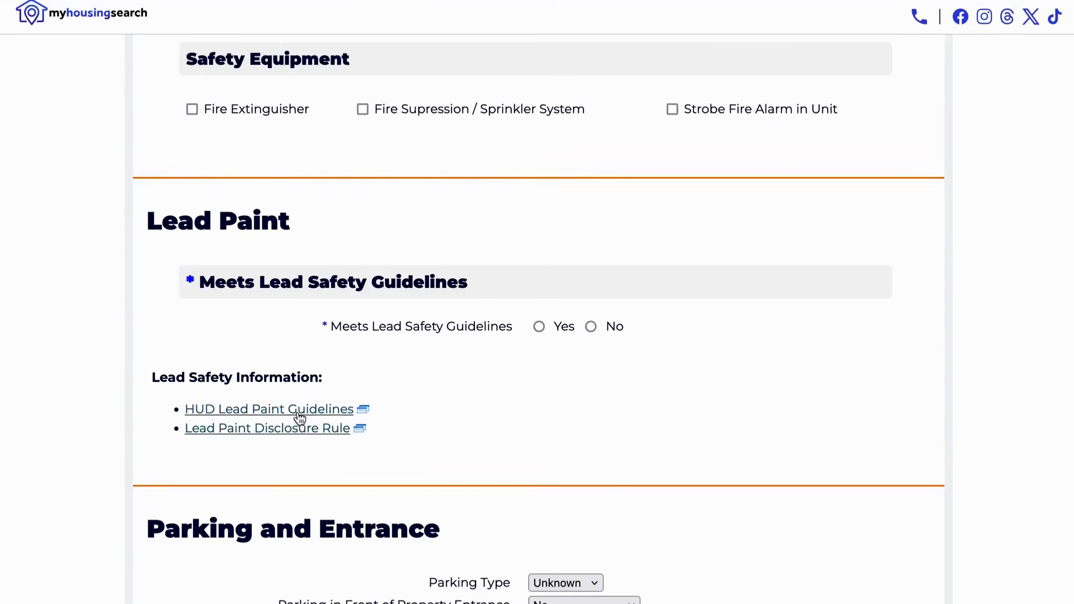
Mark the unit as meeting lead safety guidelines and set its entry location to From Outside
{"action": "left_click", "coordinate": [538, 328]}
{"action": "scroll", "coordinate": [659, 423], "scroll_direction": "down", "scroll_amount": 3}
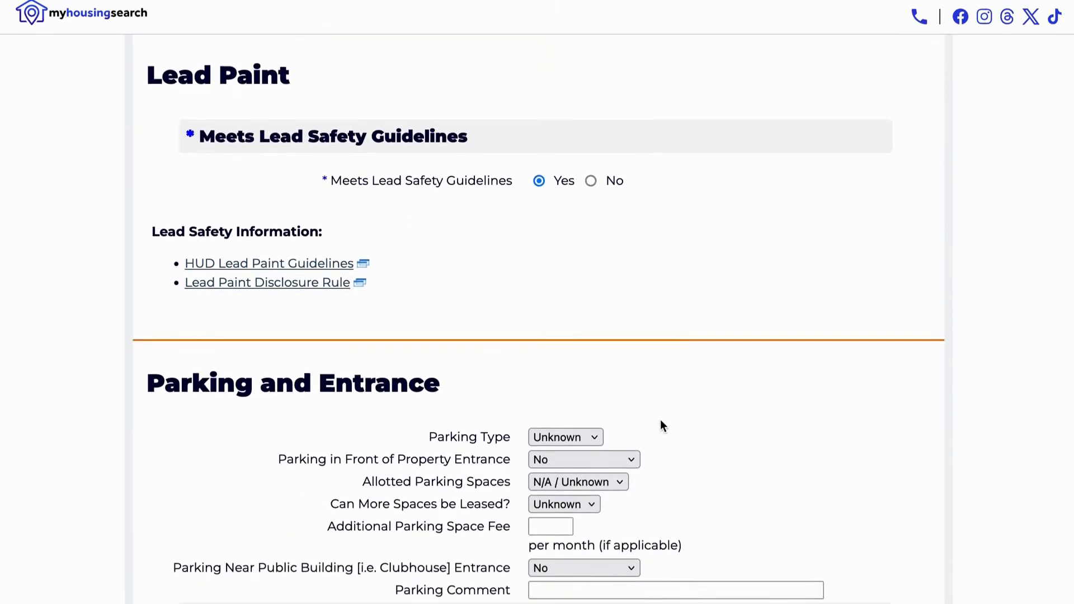
{"action": "scroll", "coordinate": [661, 426], "scroll_direction": "down", "scroll_amount": 4}
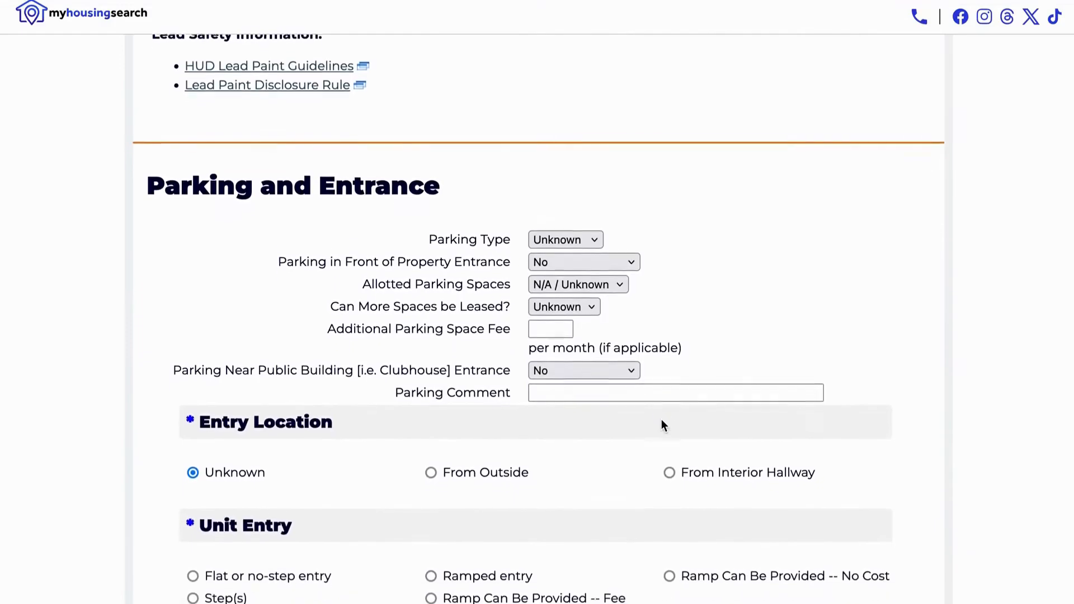
{"action": "scroll", "coordinate": [661, 425], "scroll_direction": "down", "scroll_amount": 1}
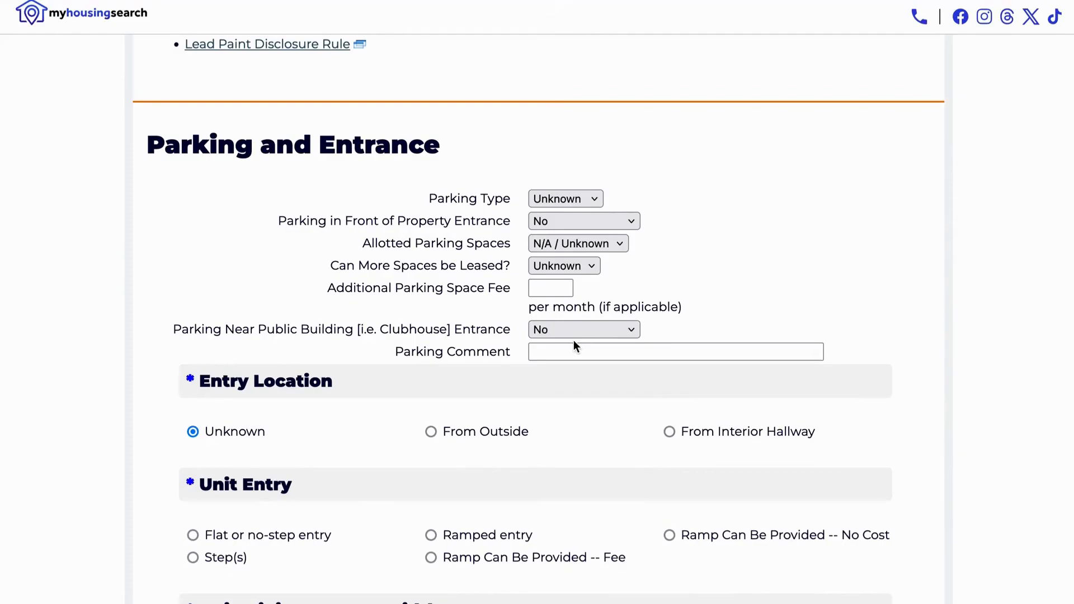
{"action": "scroll", "coordinate": [574, 341], "scroll_direction": "down", "scroll_amount": 3}
{"action": "scroll", "coordinate": [573, 342], "scroll_direction": "down", "scroll_amount": 1}
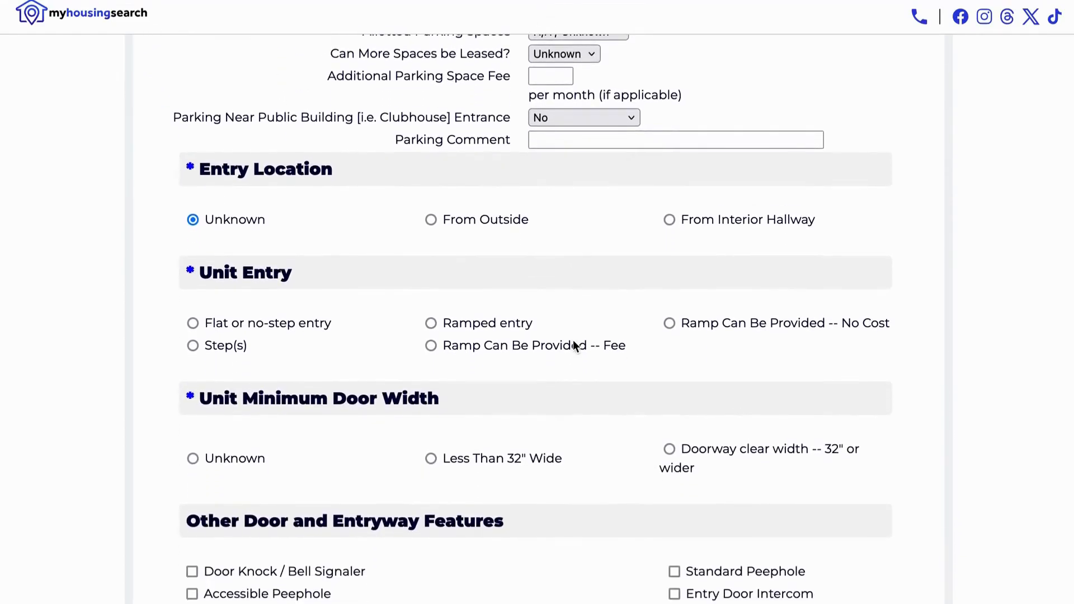
{"action": "left_click", "coordinate": [430, 207]}
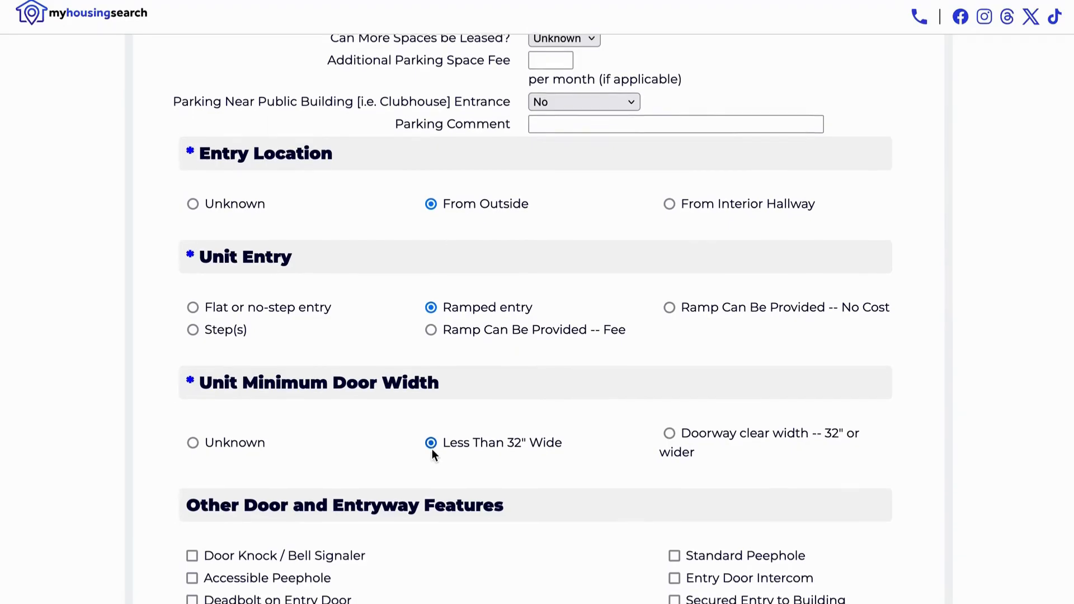
{"action": "scroll", "coordinate": [432, 455], "scroll_direction": "down", "scroll_amount": 3}
{"action": "scroll", "coordinate": [433, 455], "scroll_direction": "down", "scroll_amount": 2}
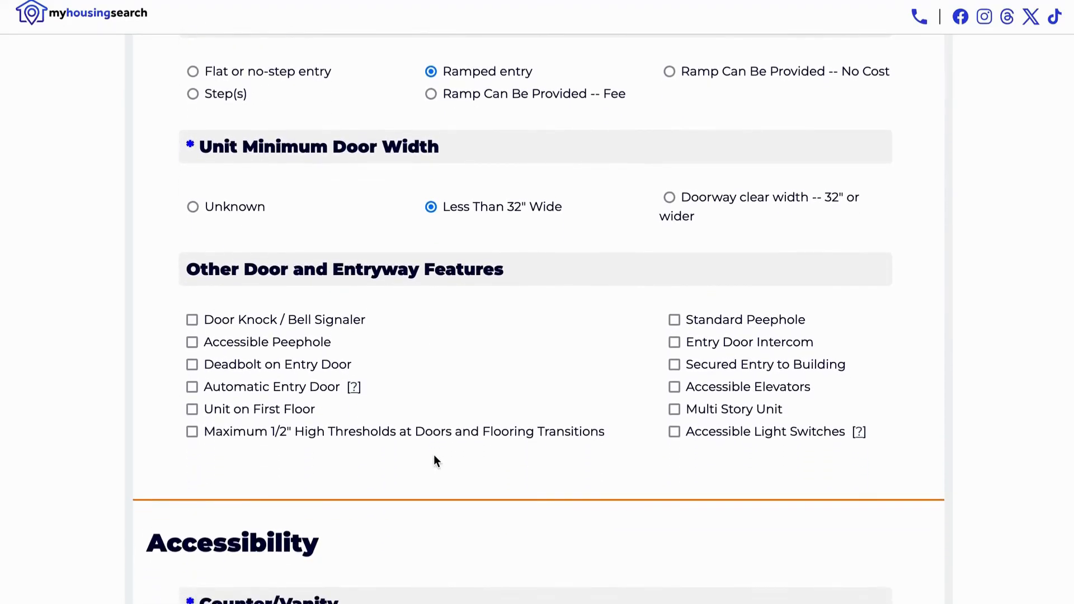
{"action": "scroll", "coordinate": [434, 454], "scroll_direction": "down", "scroll_amount": 5}
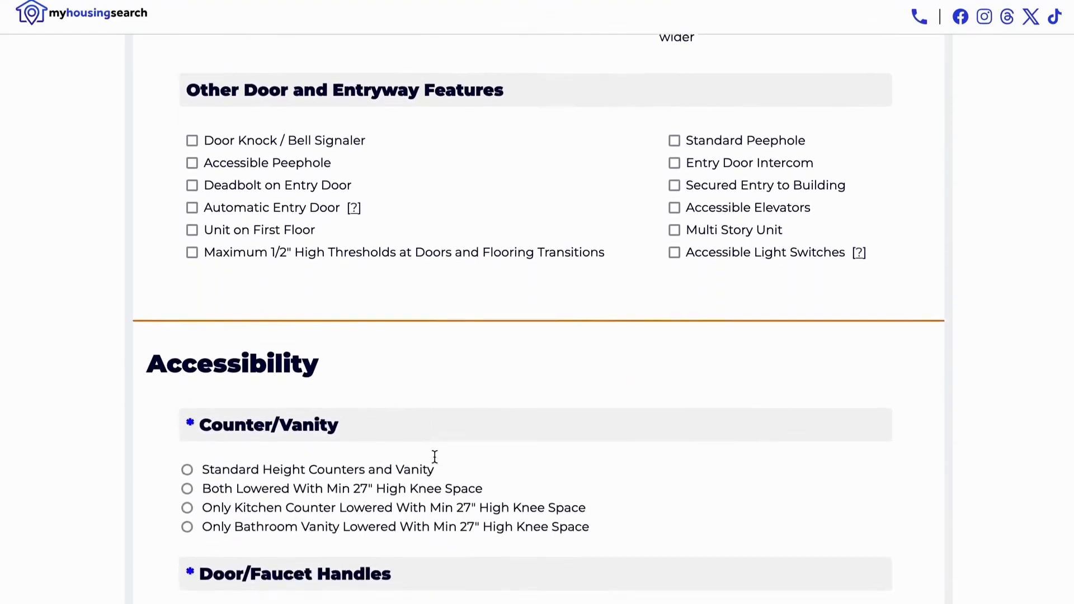
{"action": "scroll", "coordinate": [434, 456], "scroll_direction": "down", "scroll_amount": 1}
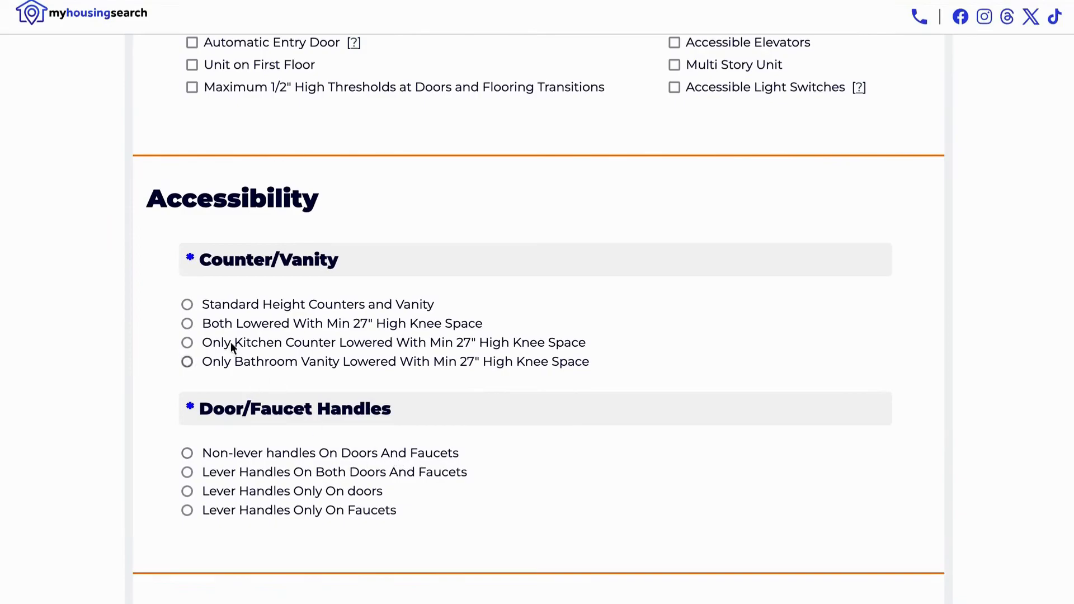
{"action": "scroll", "coordinate": [288, 461], "scroll_direction": "down", "scroll_amount": 5}
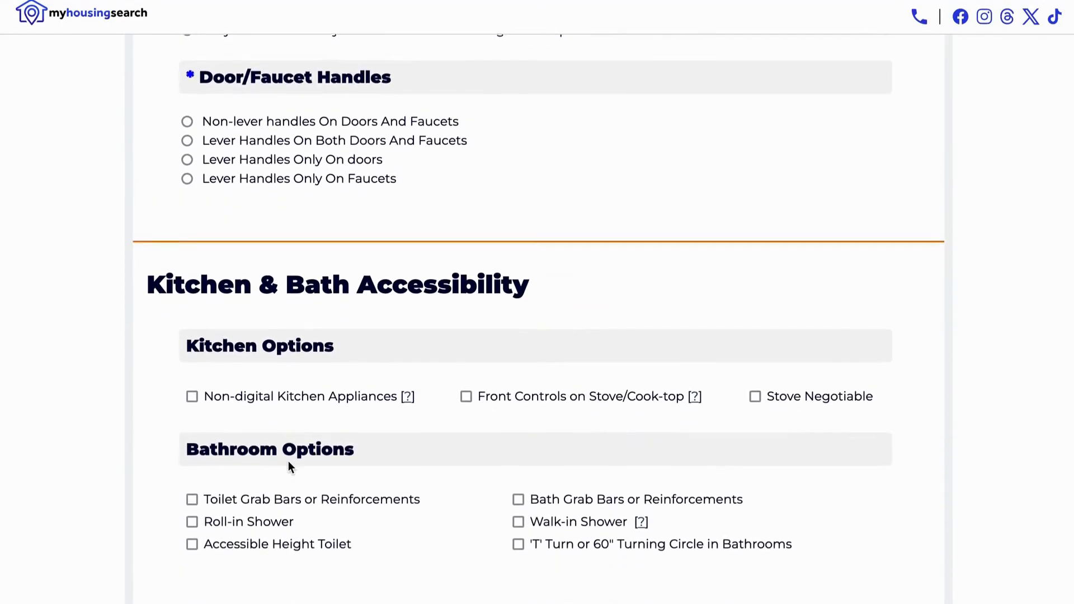
{"action": "scroll", "coordinate": [287, 461], "scroll_direction": "down", "scroll_amount": 3}
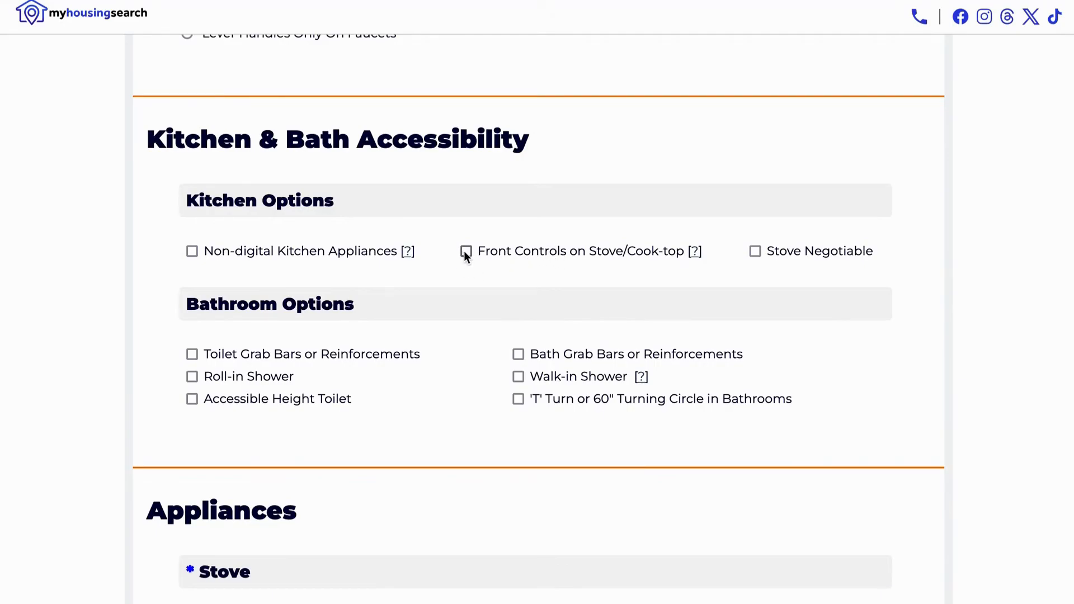
Tick Garbage Disposal among the unit's appliances
{"action": "scroll", "coordinate": [465, 256], "scroll_direction": "down", "scroll_amount": 5}
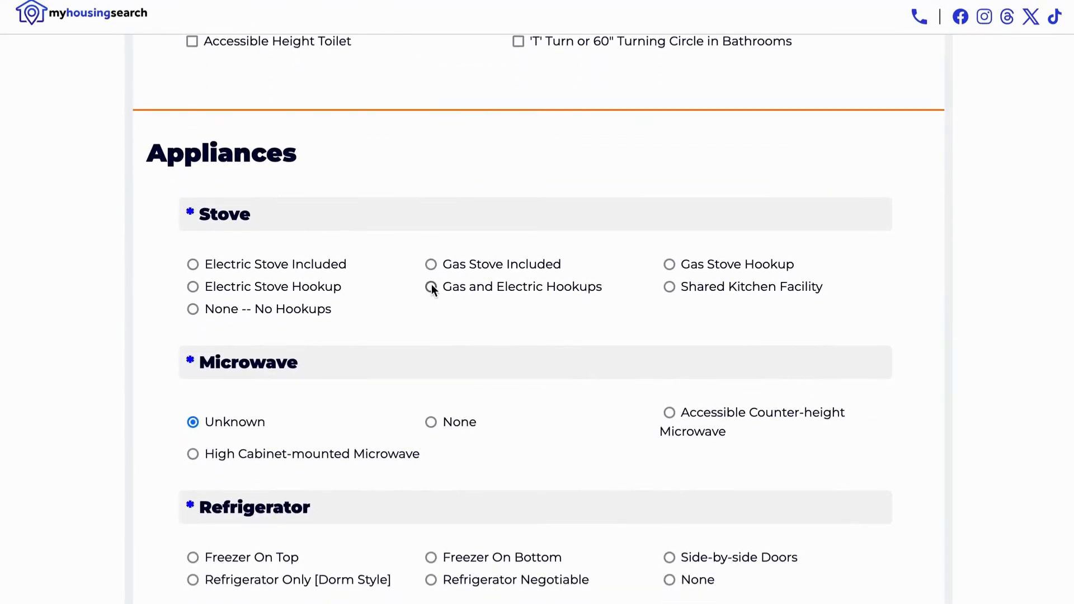
{"action": "scroll", "coordinate": [375, 507], "scroll_direction": "down", "scroll_amount": 5}
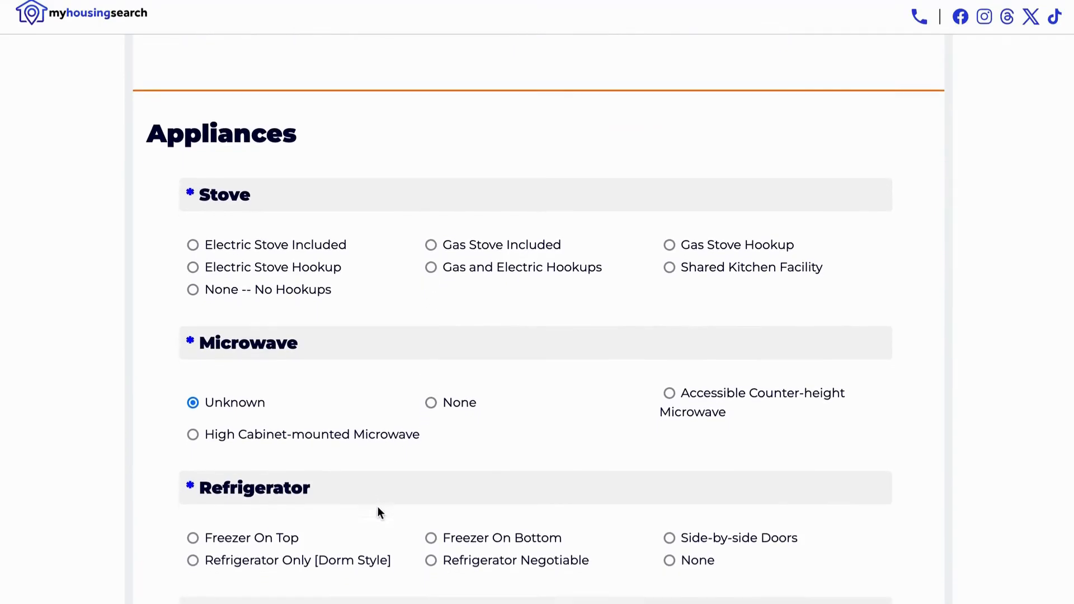
{"action": "scroll", "coordinate": [386, 505], "scroll_direction": "down", "scroll_amount": 4}
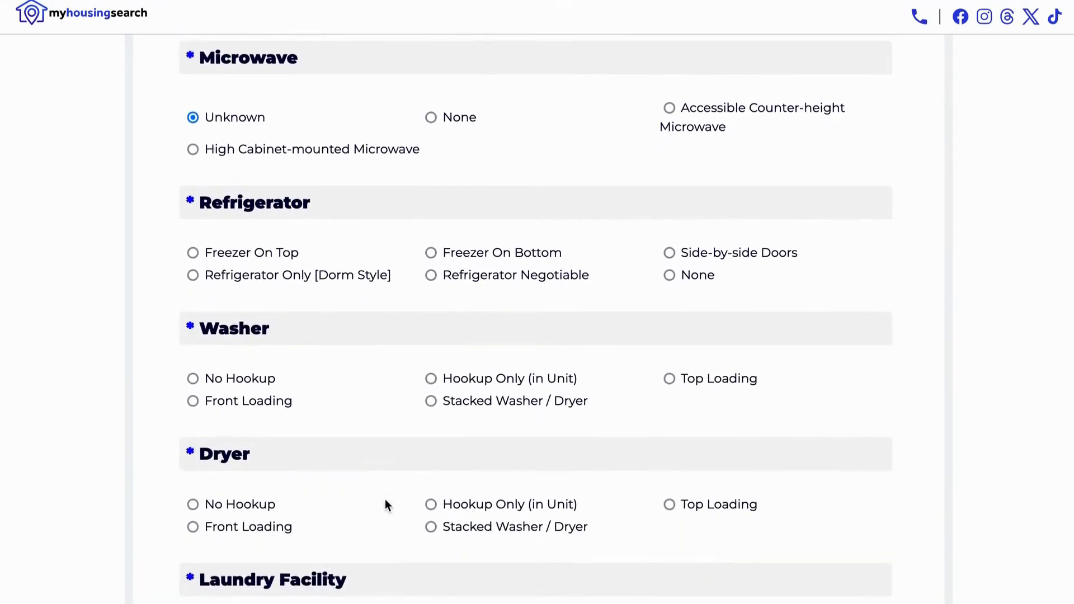
{"action": "scroll", "coordinate": [387, 503], "scroll_direction": "down", "scroll_amount": 3}
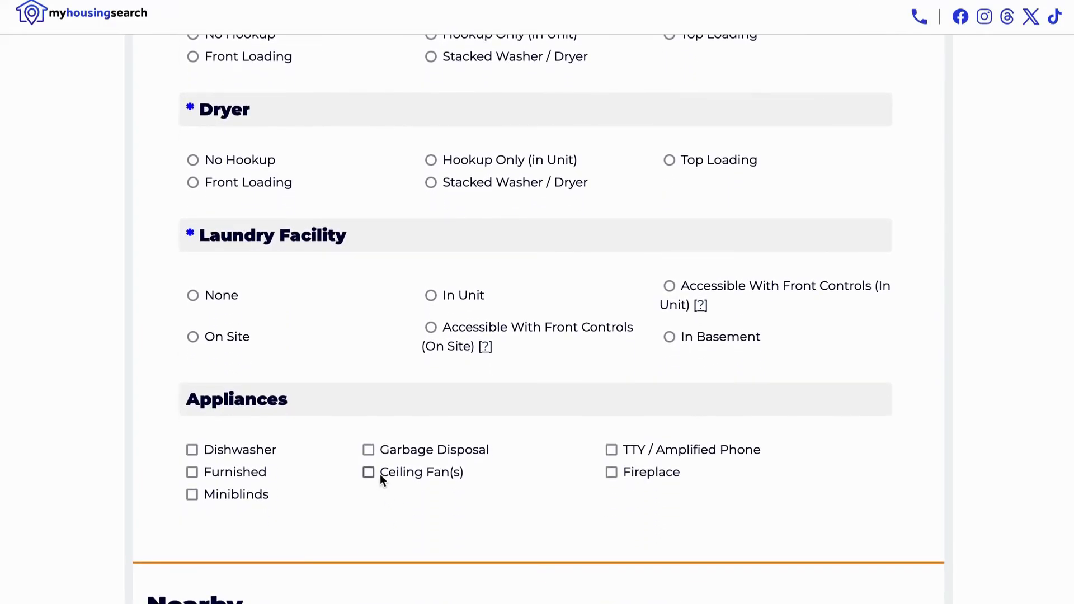
{"action": "left_click", "coordinate": [368, 450]}
{"action": "left_click", "coordinate": [367, 448]}
Place the cursor in the Comments section's Description / Special Information box
{"action": "scroll", "coordinate": [399, 469], "scroll_direction": "down", "scroll_amount": 4}
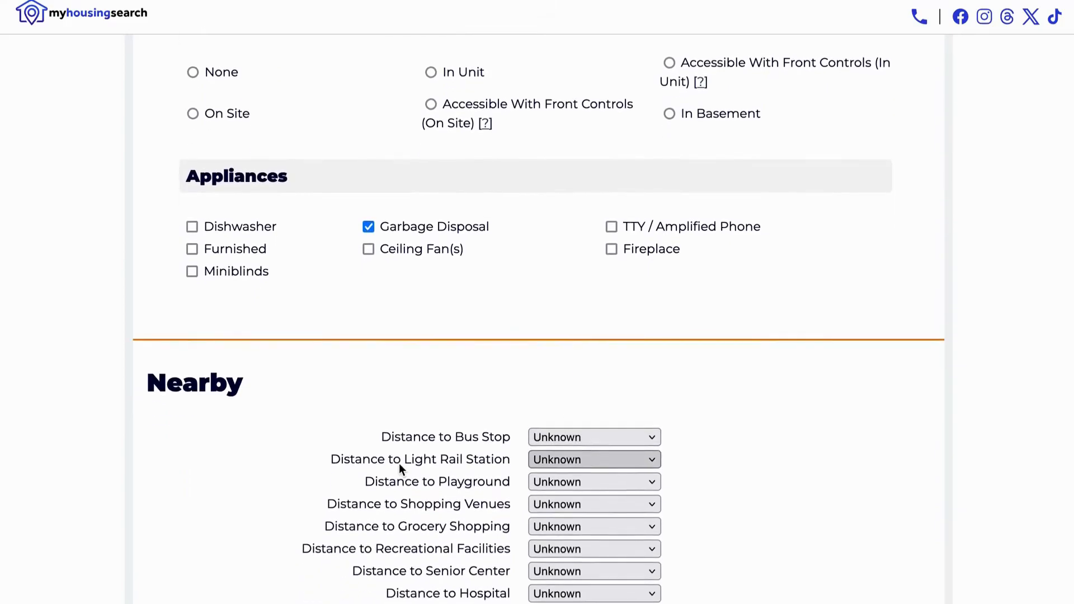
{"action": "scroll", "coordinate": [400, 469], "scroll_direction": "down", "scroll_amount": 3}
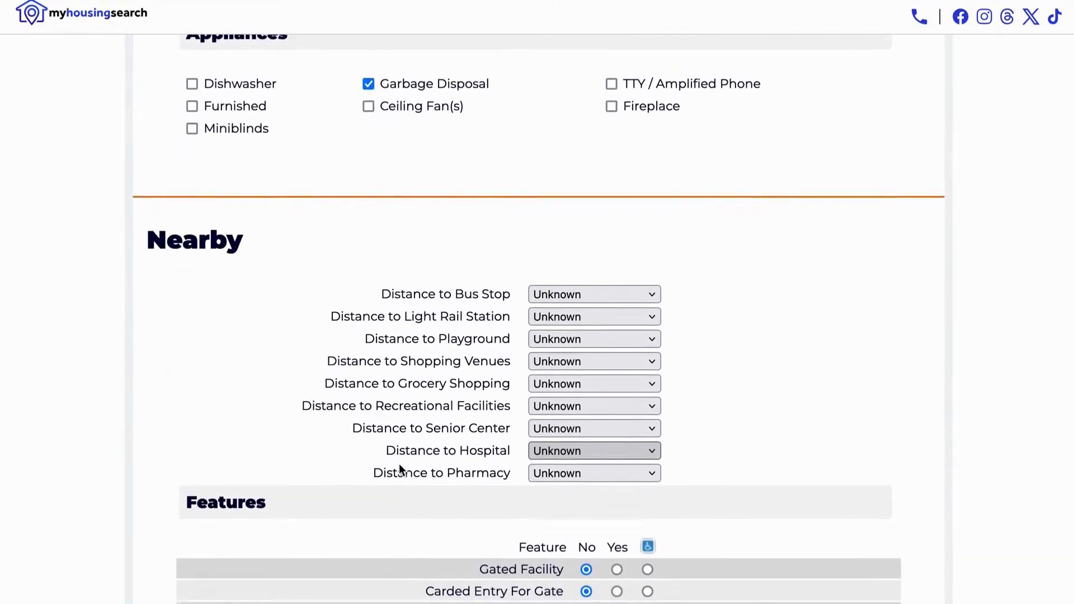
{"action": "scroll", "coordinate": [398, 469], "scroll_direction": "down", "scroll_amount": 2}
{"action": "scroll", "coordinate": [401, 462], "scroll_direction": "down", "scroll_amount": 5}
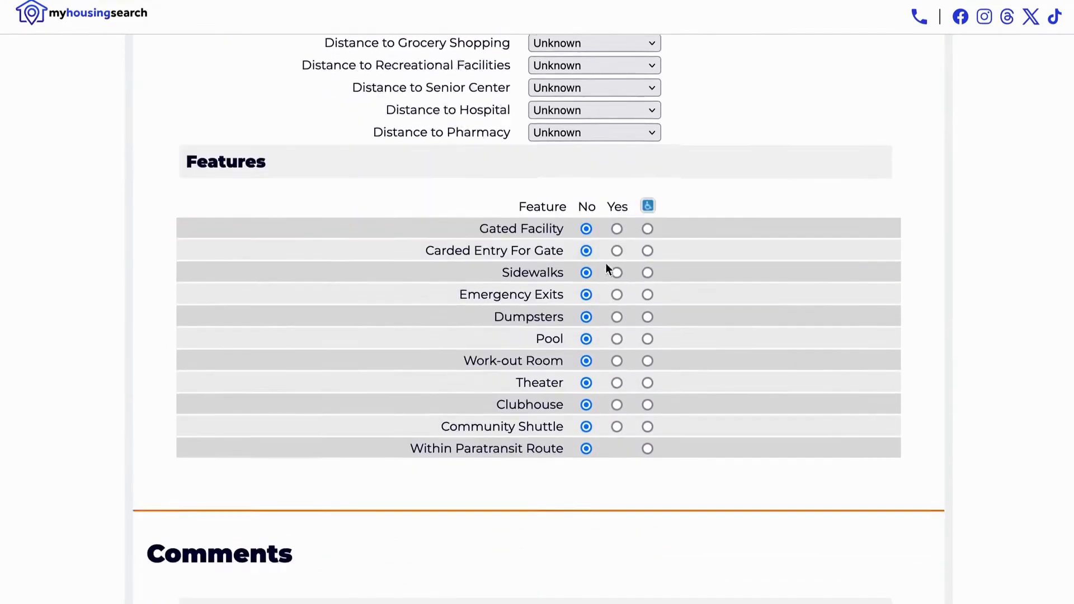
{"action": "scroll", "coordinate": [607, 264], "scroll_direction": "down", "scroll_amount": 5}
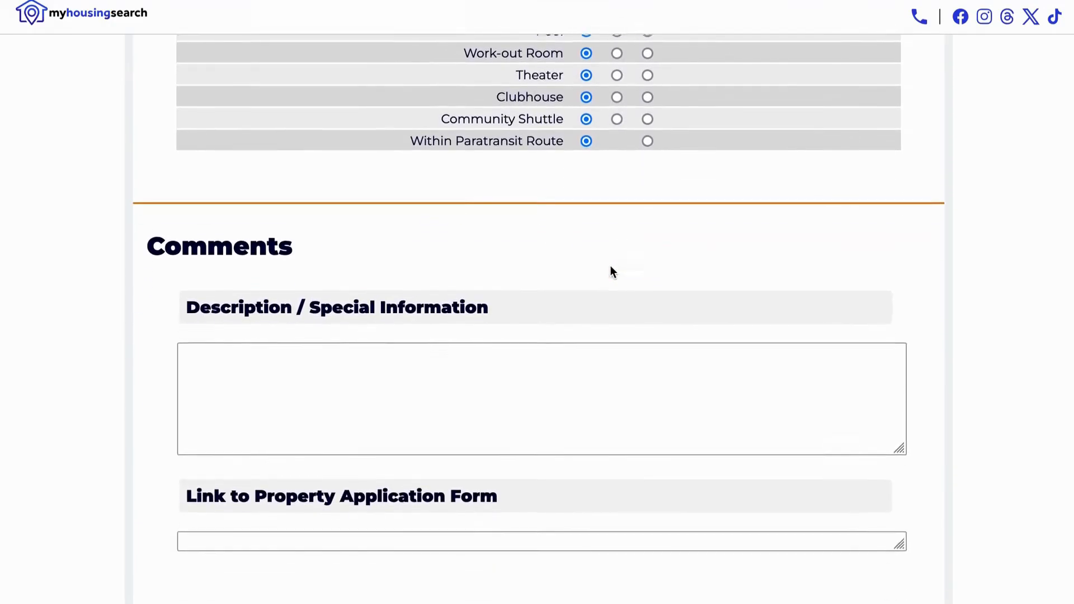
{"action": "scroll", "coordinate": [610, 265], "scroll_direction": "down", "scroll_amount": 2}
{"action": "left_click", "coordinate": [583, 292]}
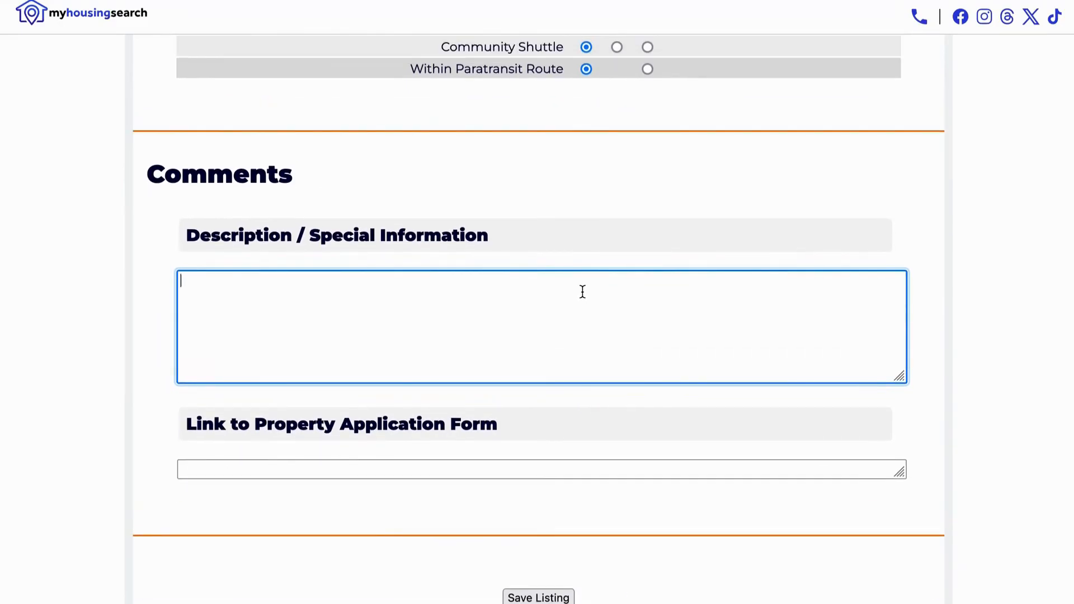
Save the 123 Peach St rental listing using Save Listing at the bottom of the form
{"action": "scroll", "coordinate": [583, 292], "scroll_direction": "down", "scroll_amount": 5}
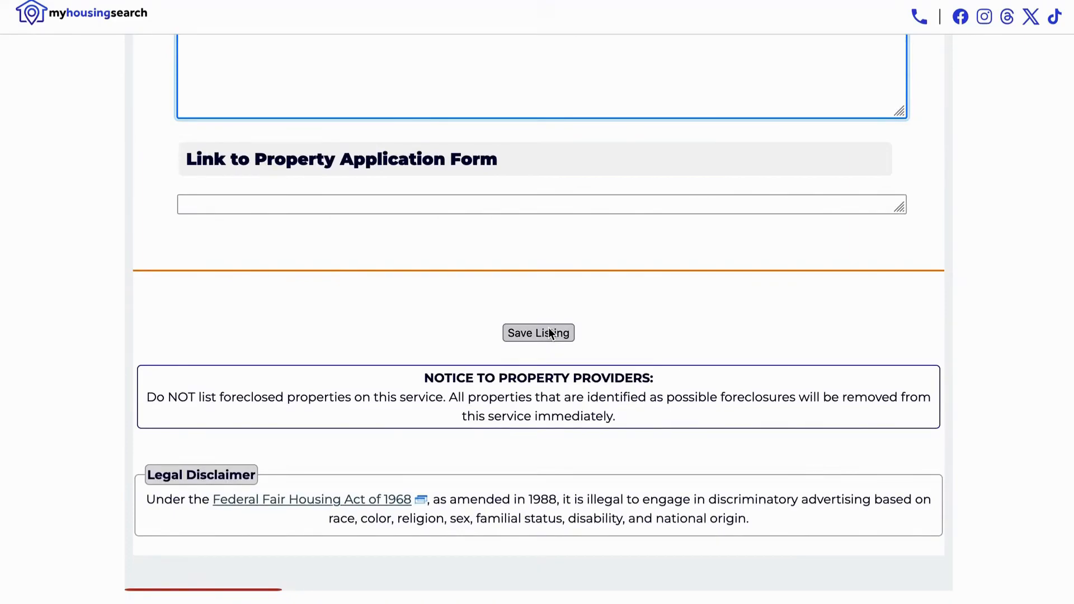
{"action": "left_click", "coordinate": [552, 333]}
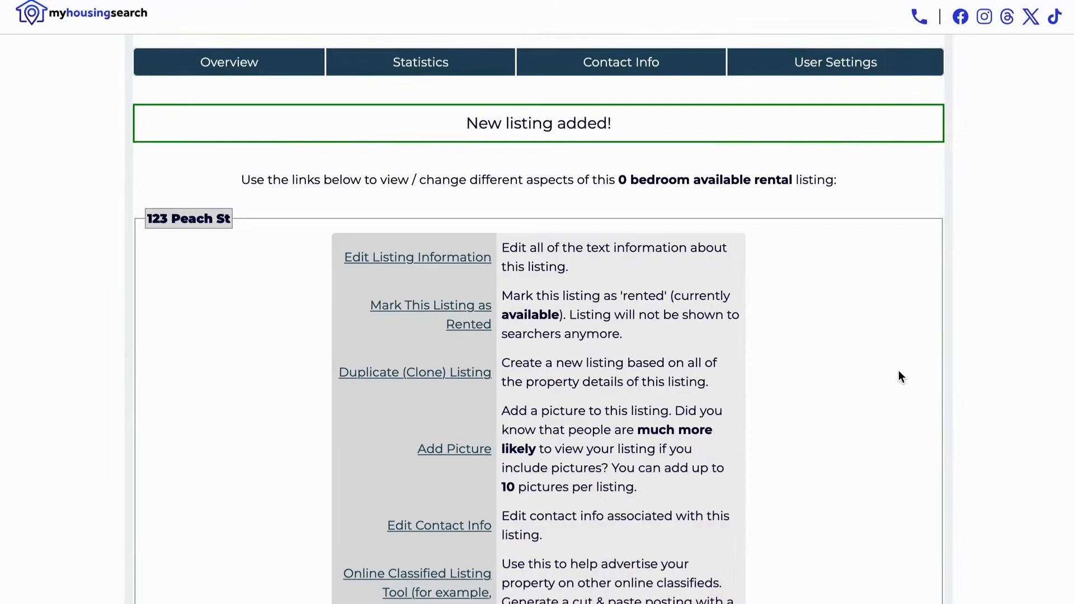
{"action": "scroll", "coordinate": [899, 371], "scroll_direction": "down", "scroll_amount": 2}
{"action": "scroll", "coordinate": [899, 371], "scroll_direction": "down", "scroll_amount": 2}
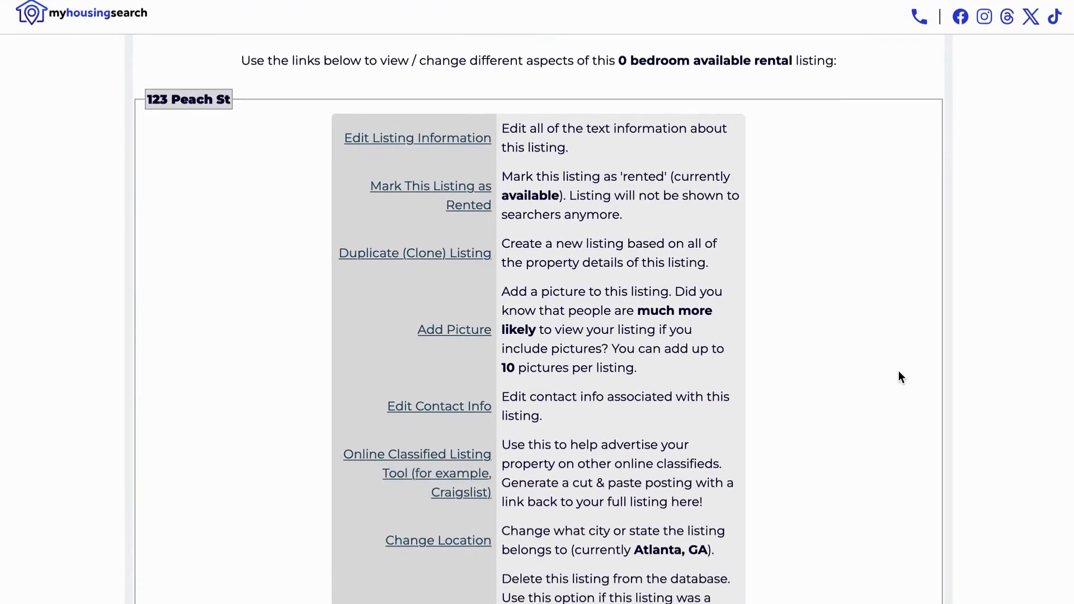
{"action": "scroll", "coordinate": [899, 371], "scroll_direction": "down", "scroll_amount": 2}
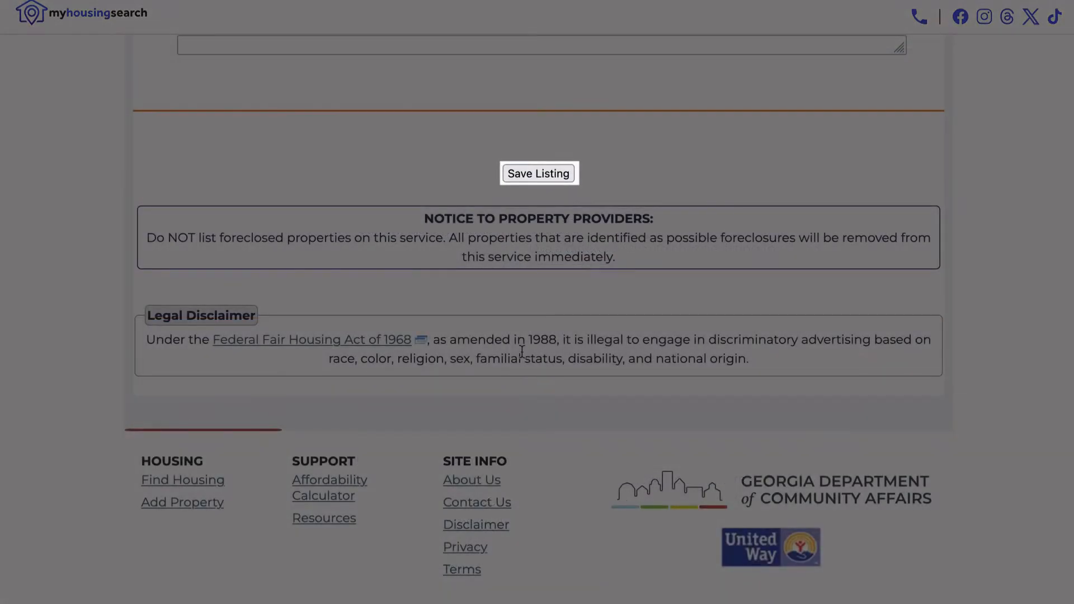
{"action": "left_click", "coordinate": [539, 169]}
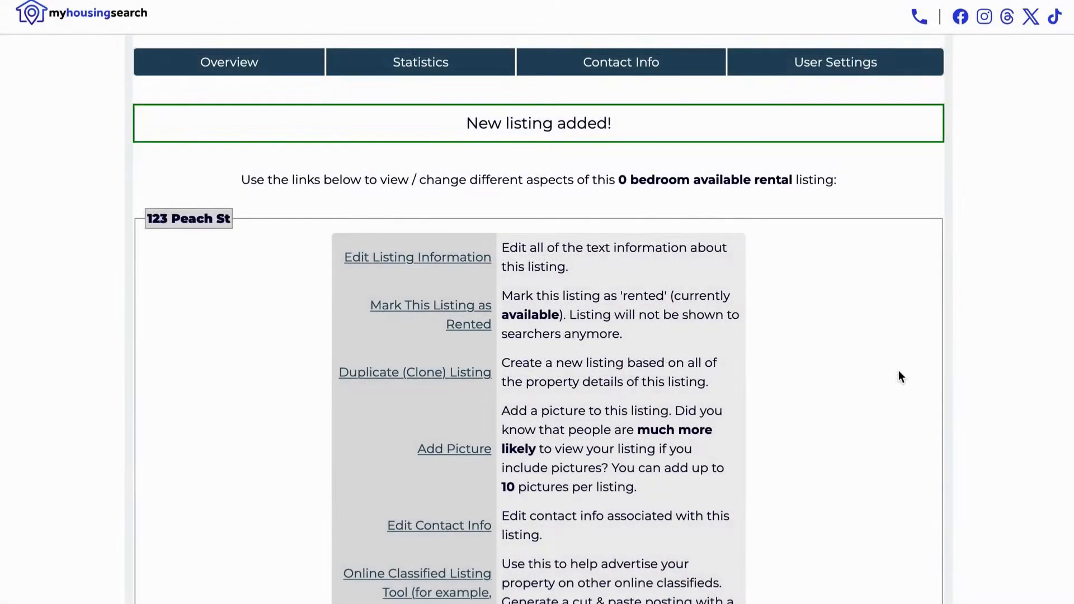